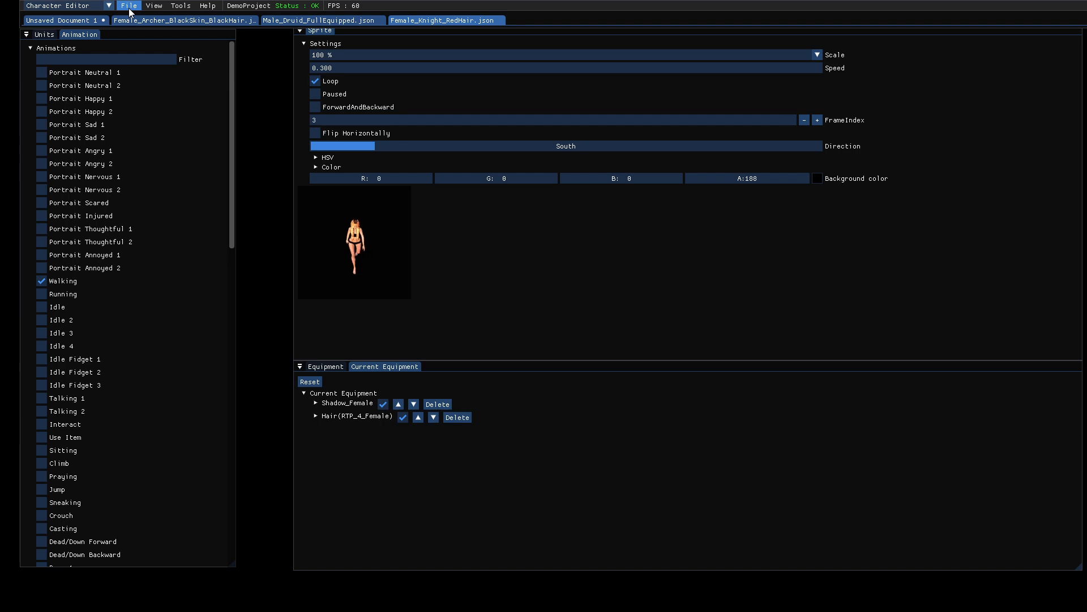
# - Preview the Portrait Happy 1 animation with the sprite settings collapsed, and return to Walking with the settings expanded
pyautogui.scroll(-6, 138, 306)
pyautogui.scroll(-8, 138, 307)
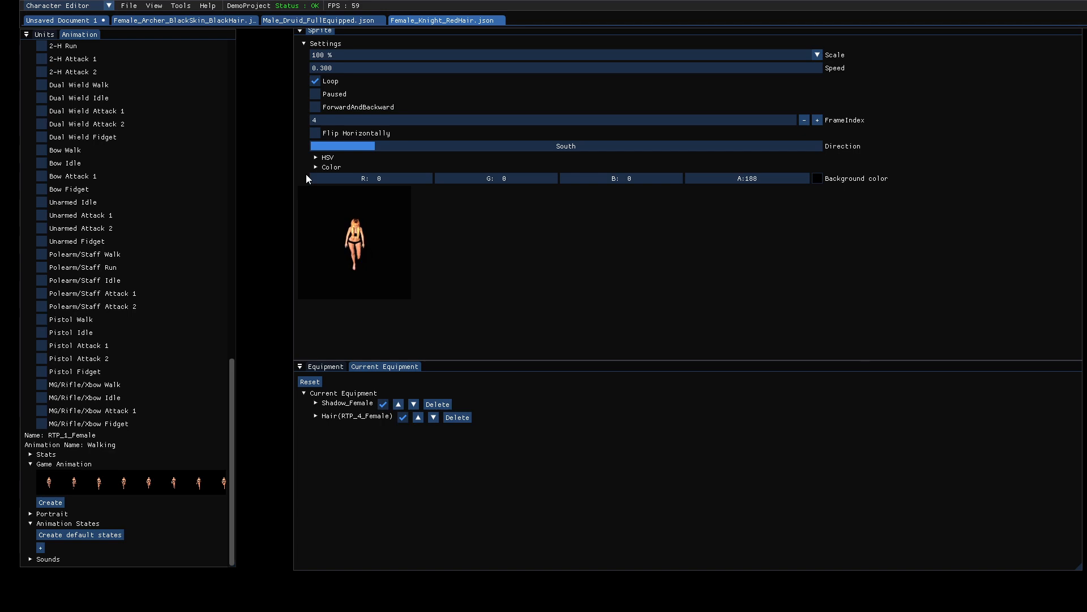
pyautogui.scroll(15, 169, 174)
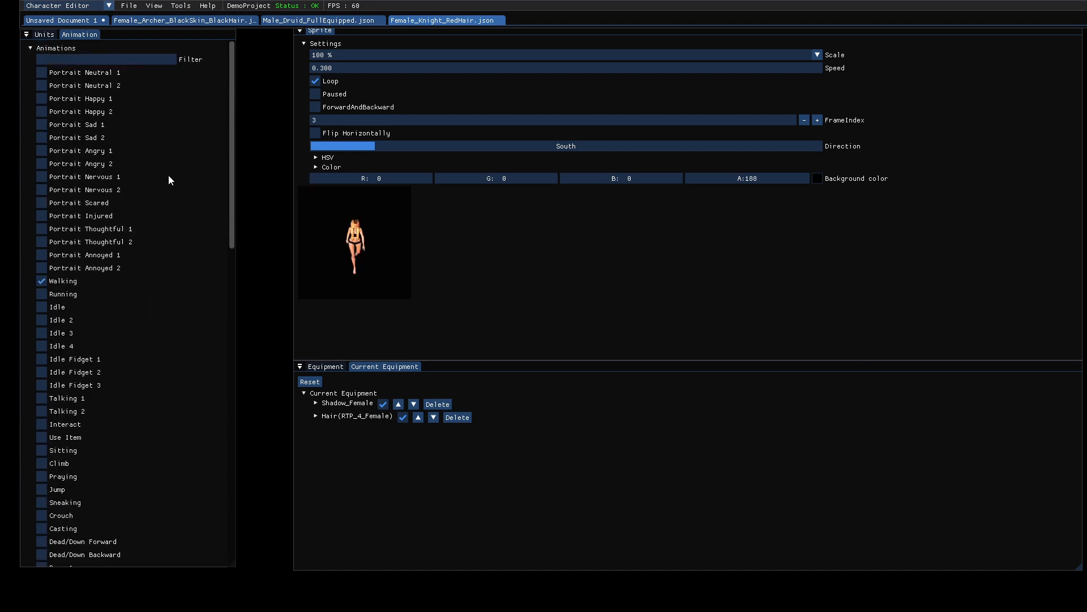
pyautogui.click(54, 102)
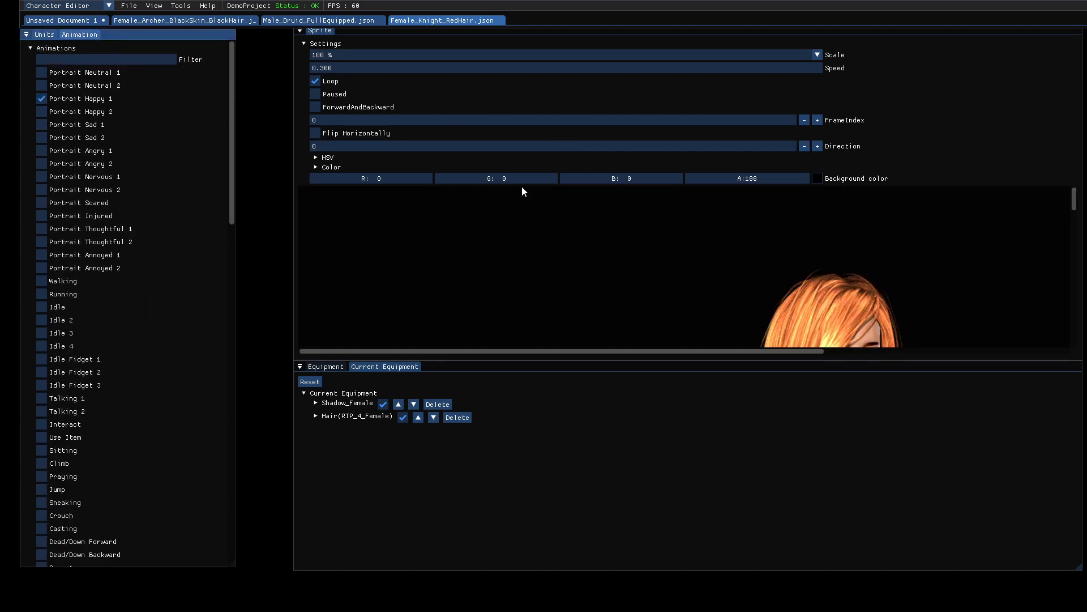
pyautogui.click(305, 44)
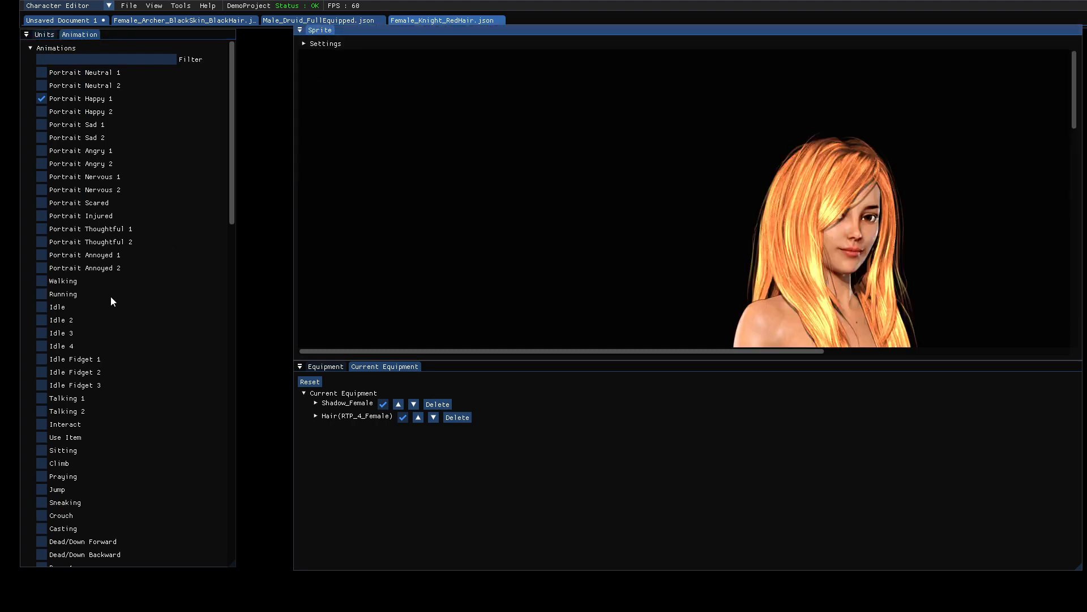
pyautogui.click(42, 281)
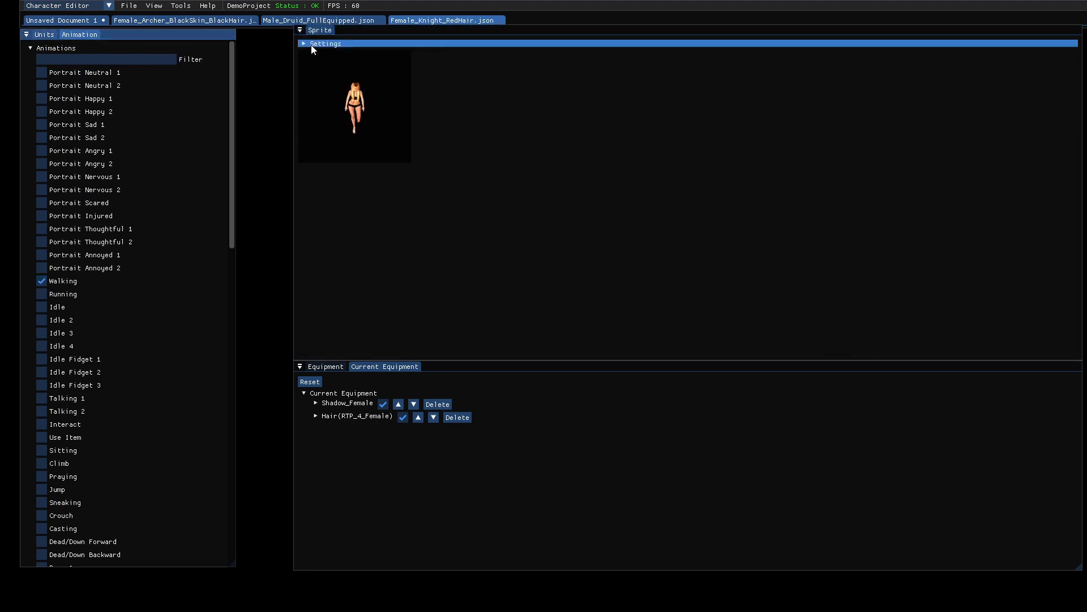
pyautogui.click(312, 44)
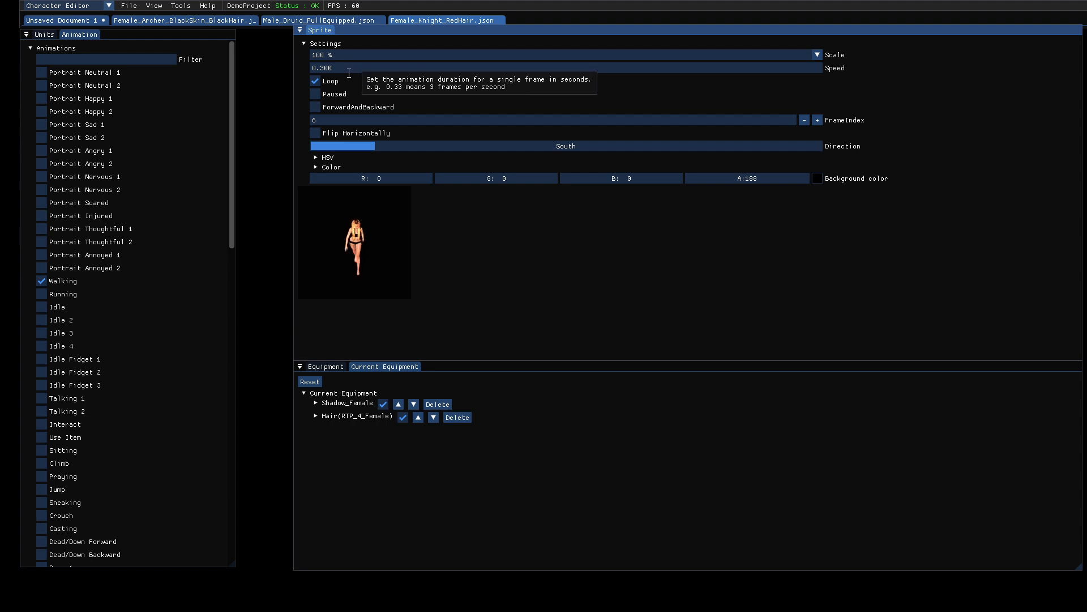
pyautogui.click(316, 107)
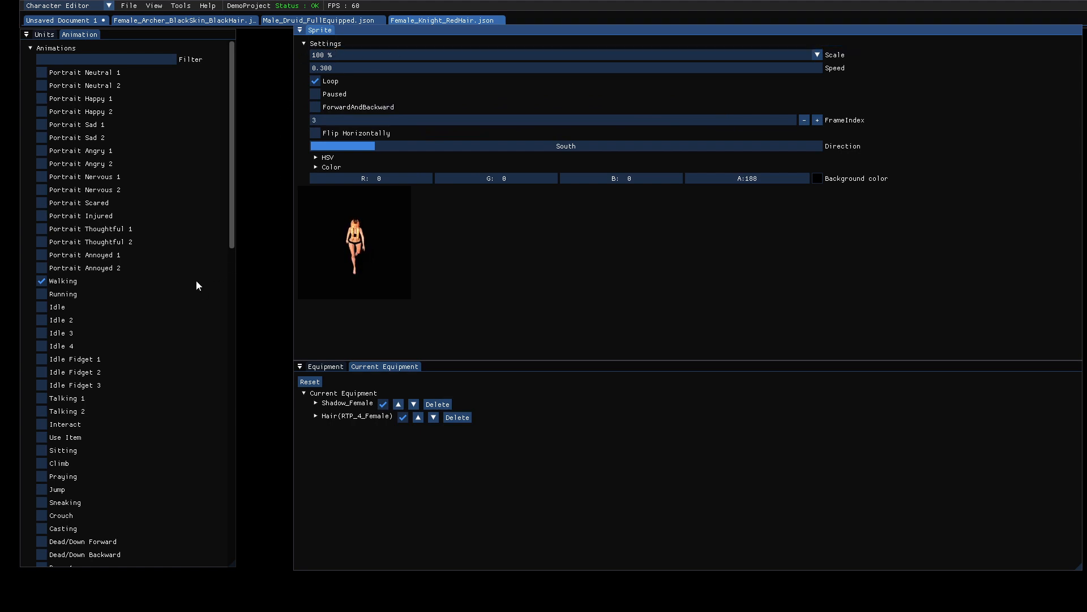
# - Look through the female unit's whole animation list, down to the game animation, portrait, state and sound sections
pyautogui.scroll(-1, 196, 280)
pyautogui.scroll(1, 196, 280)
pyautogui.scroll(-13, 196, 280)
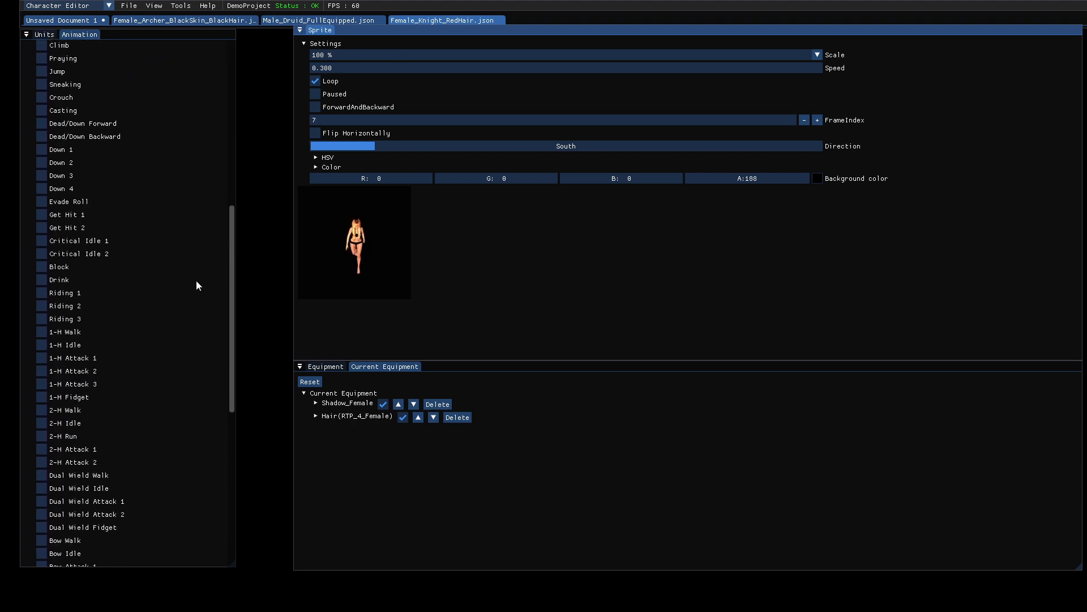
pyautogui.scroll(-7, 196, 280)
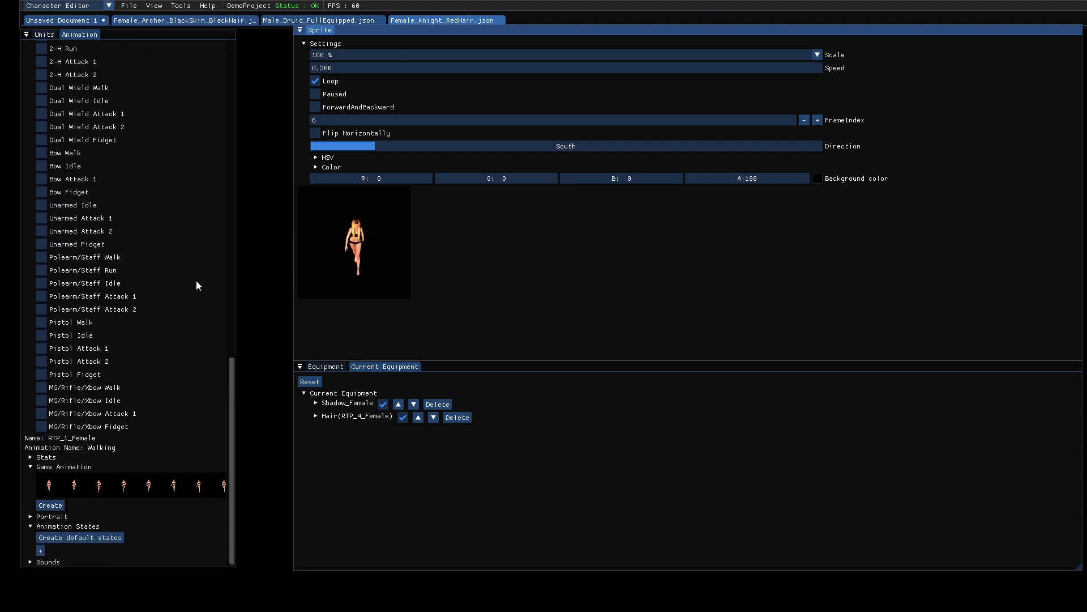
pyautogui.scroll(20, 196, 280)
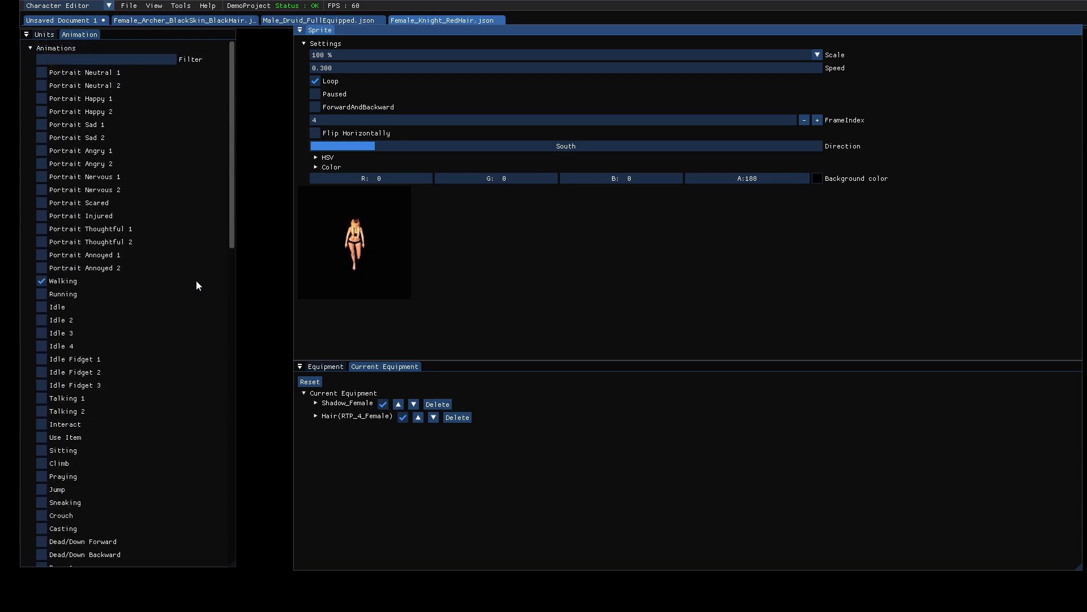
# - Create a new character, clear the unit filter and choose RTP_Goblin as its unit
pyautogui.click(137, 7)
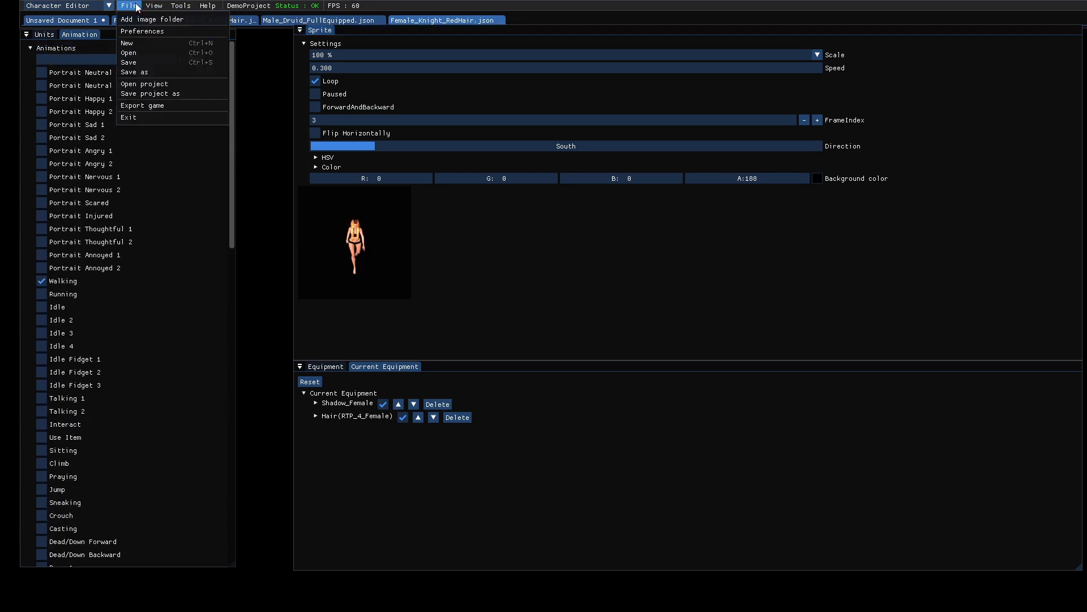
pyautogui.click(145, 43)
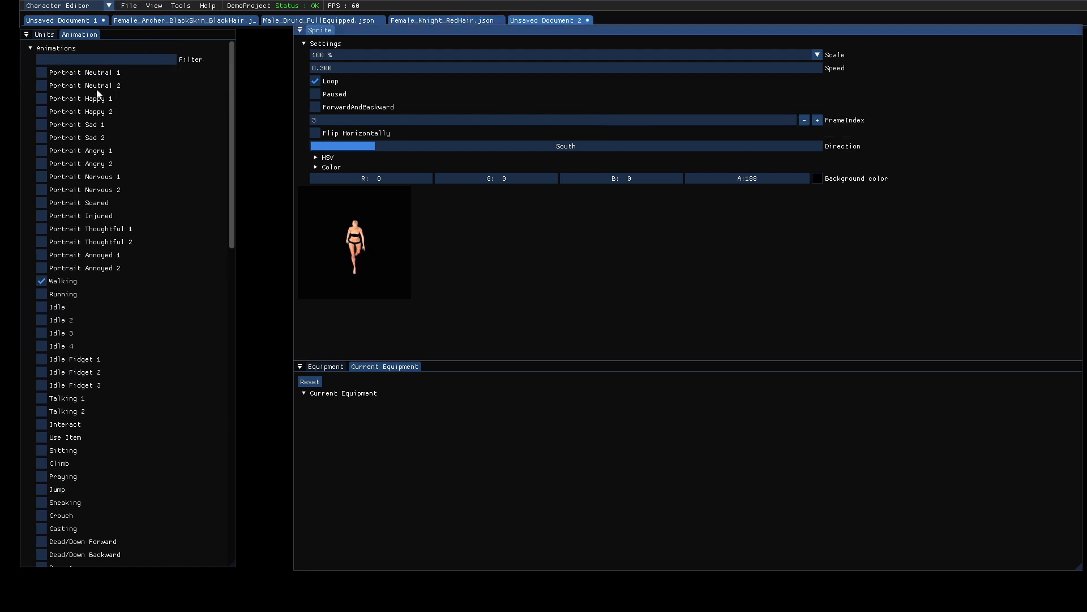
pyautogui.click(45, 35)
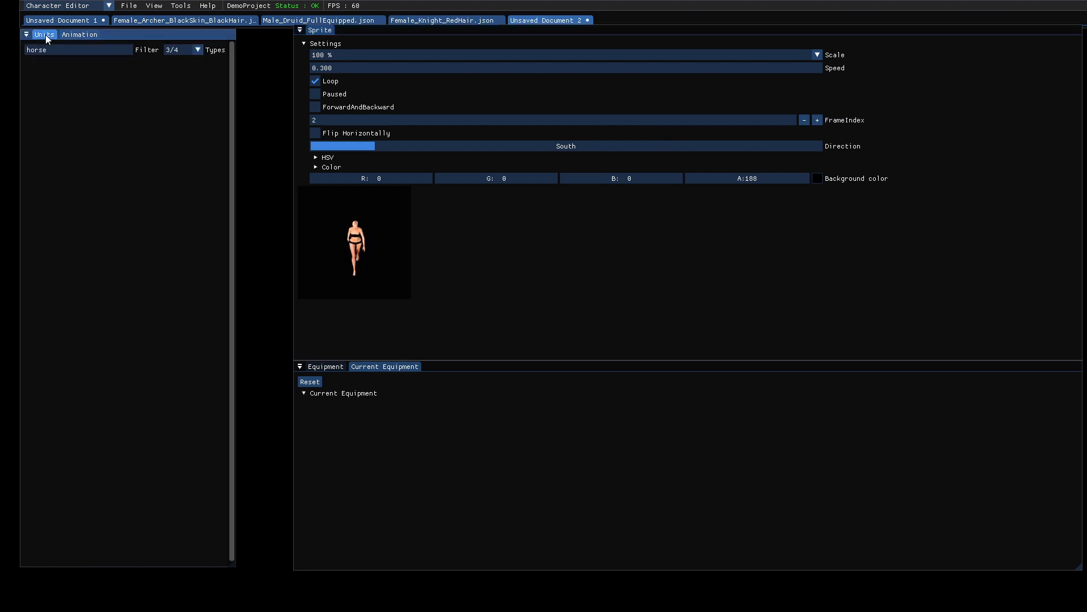
pyautogui.doubleClick(70, 53)
pyautogui.press('BackSpace')
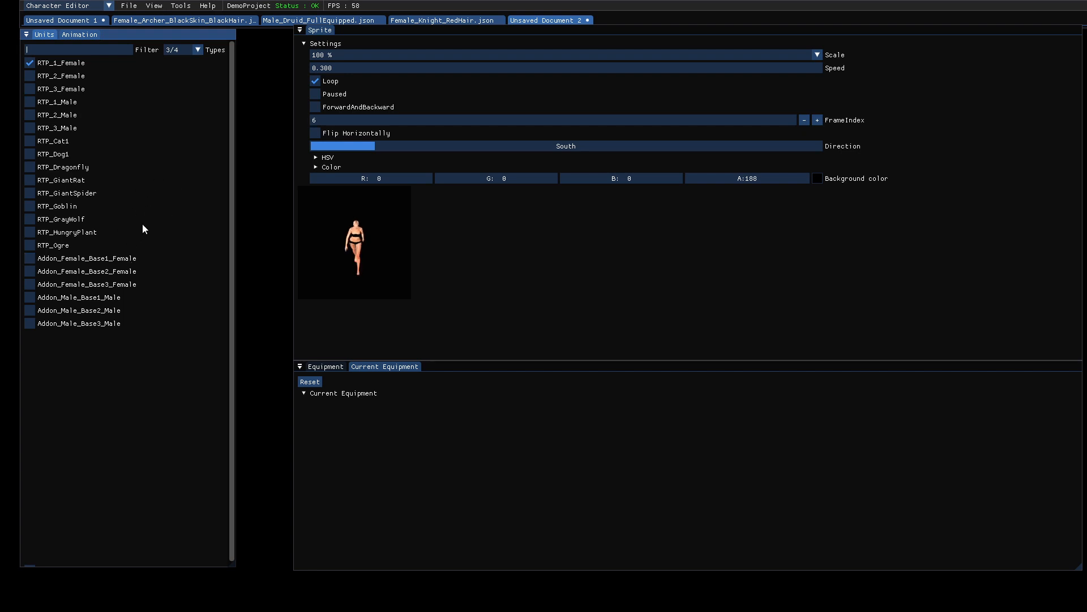
pyautogui.click(48, 207)
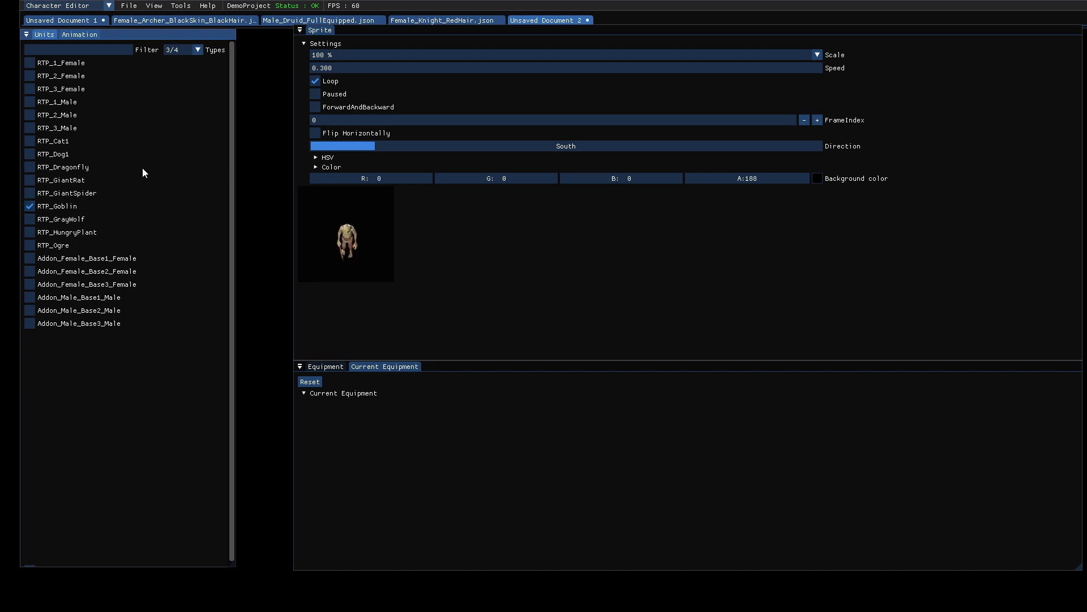
# - Turn the goblin's Walking preview to face West and create a game animation for Walking
pyautogui.click(80, 35)
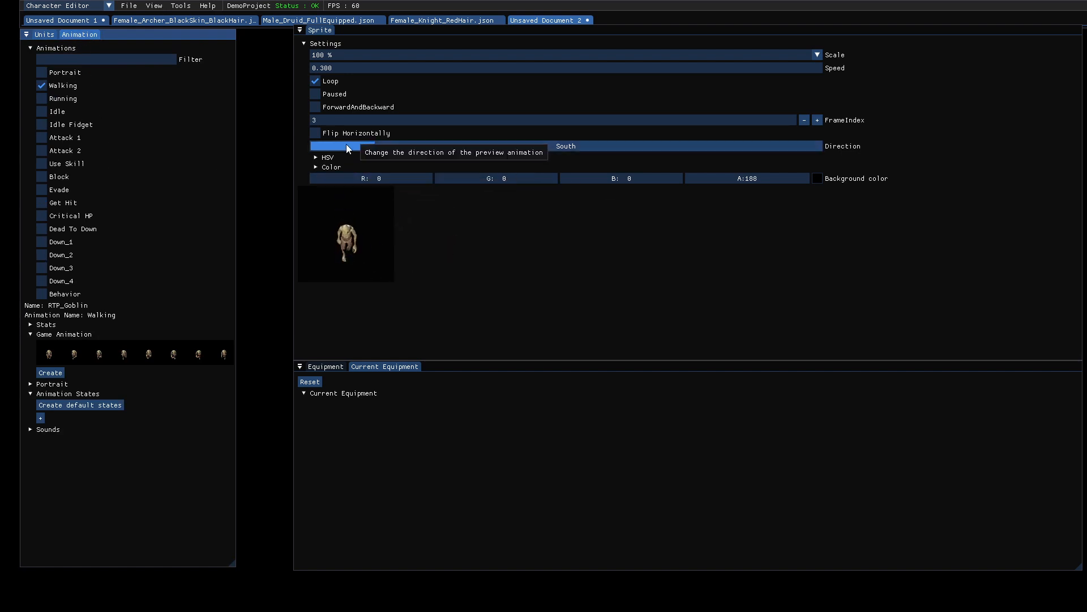
pyautogui.moveTo(346, 144); pyautogui.dragTo(407, 145)
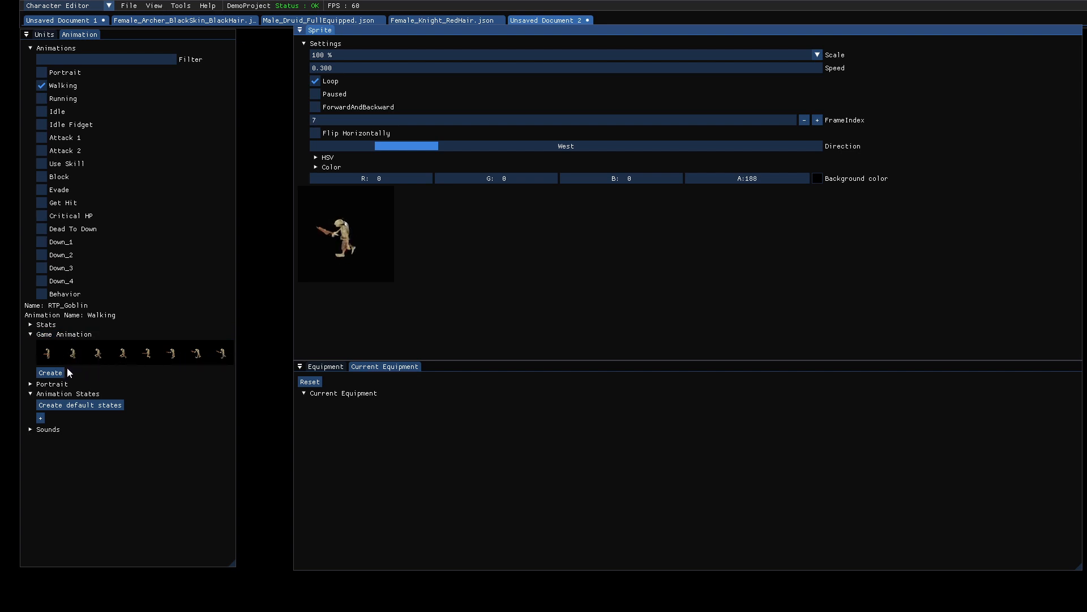
pyautogui.click(32, 393)
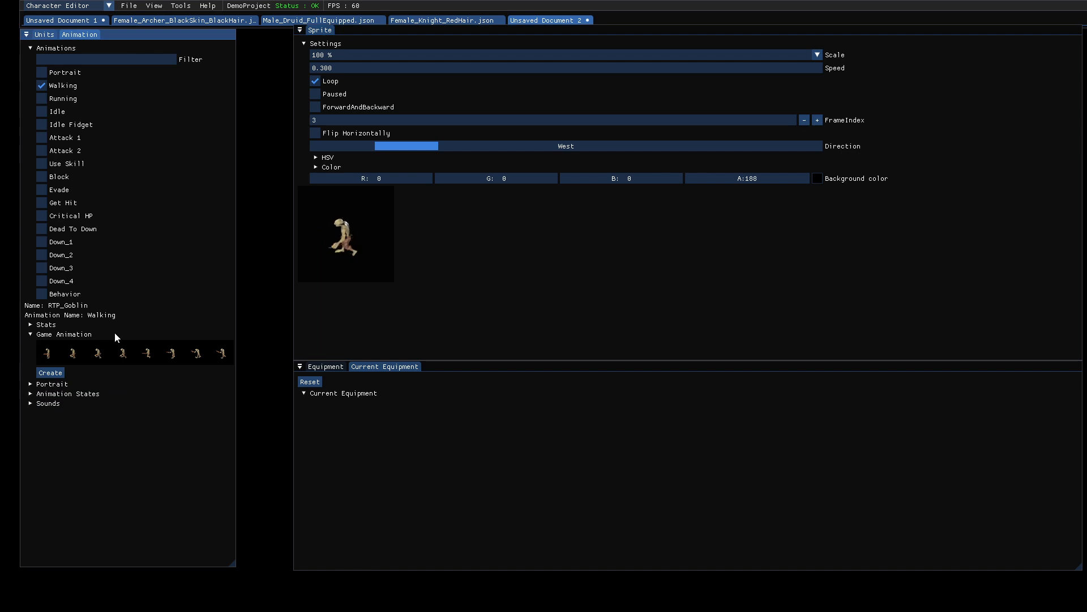
pyautogui.click(56, 374)
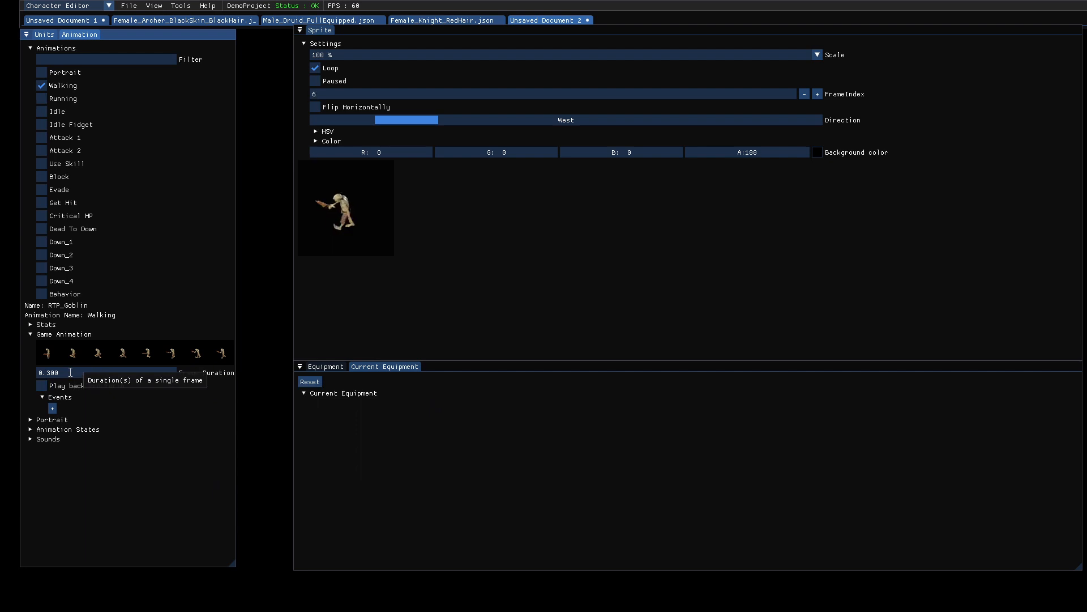
# - Set the frame duration of the goblin's Walking game animation to 0.15 seconds
pyautogui.click(70, 372)
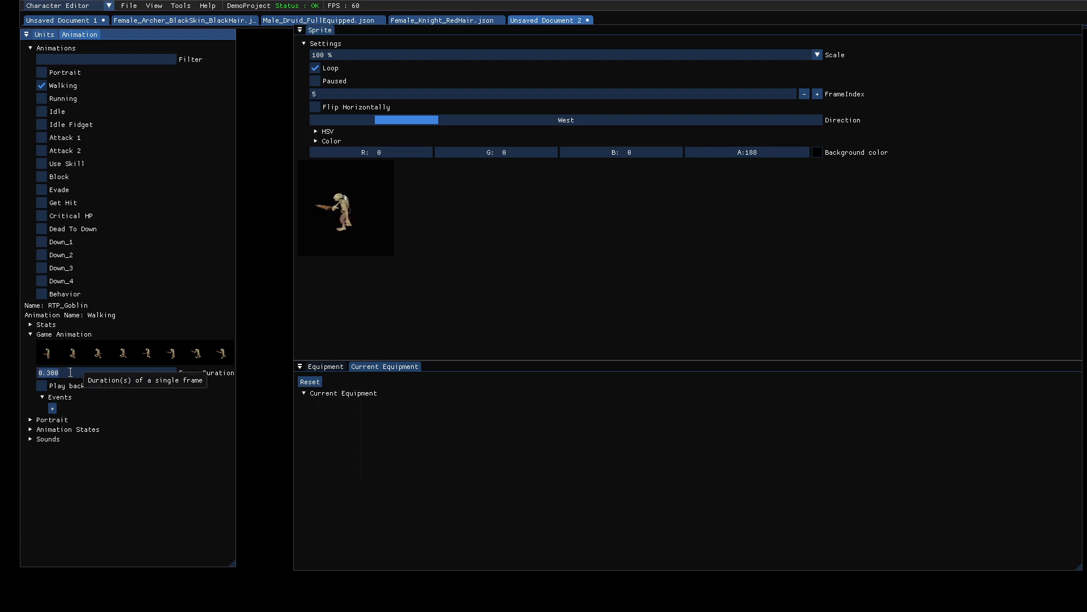
pyautogui.write('0')
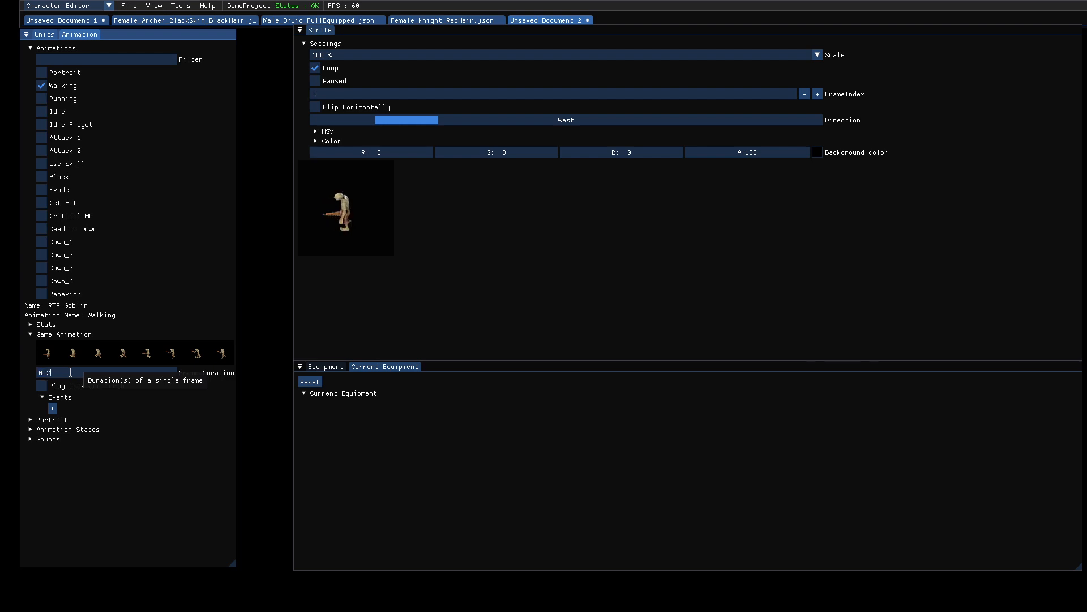
pyautogui.write('.2')
pyautogui.press('BackSpace')
pyautogui.write('1')
pyautogui.write('5')
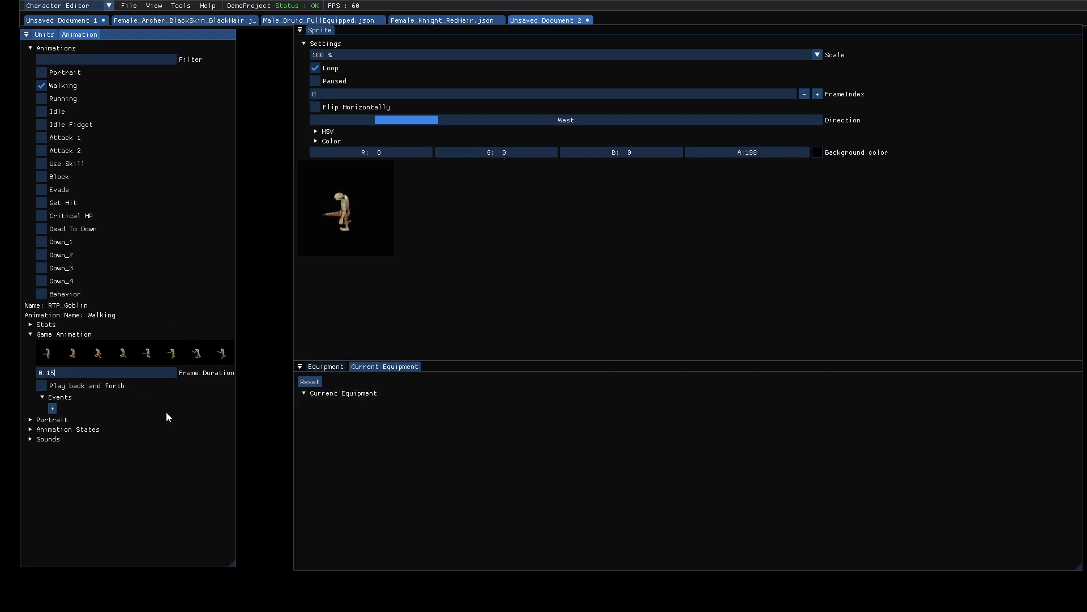
# - Save the goblin character as CustomGoblin_01 in the DemoProject characters folder
pyautogui.click(129, 6)
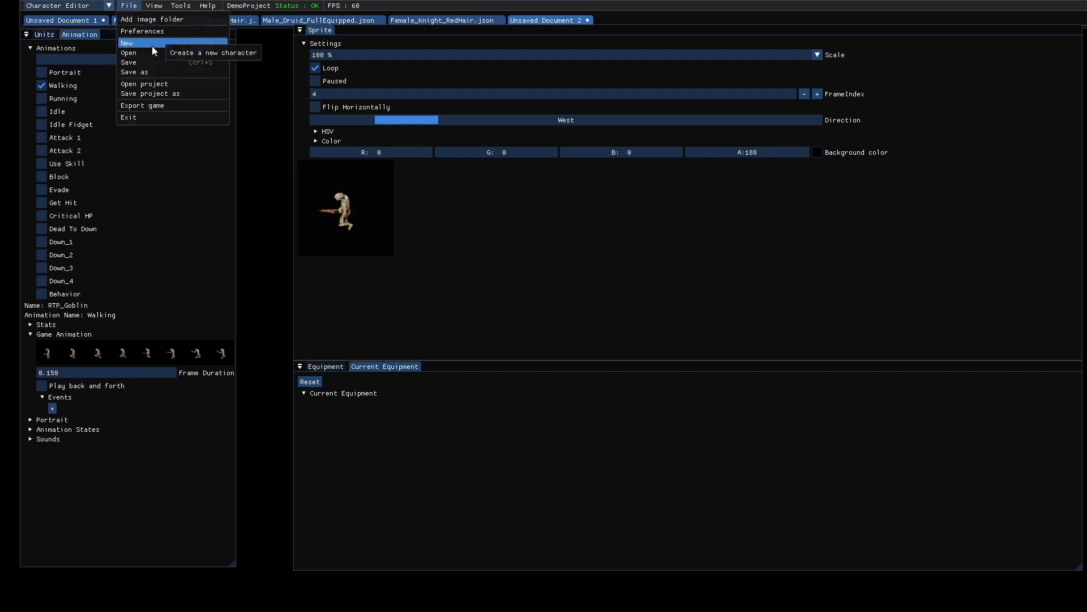
pyautogui.click(155, 76)
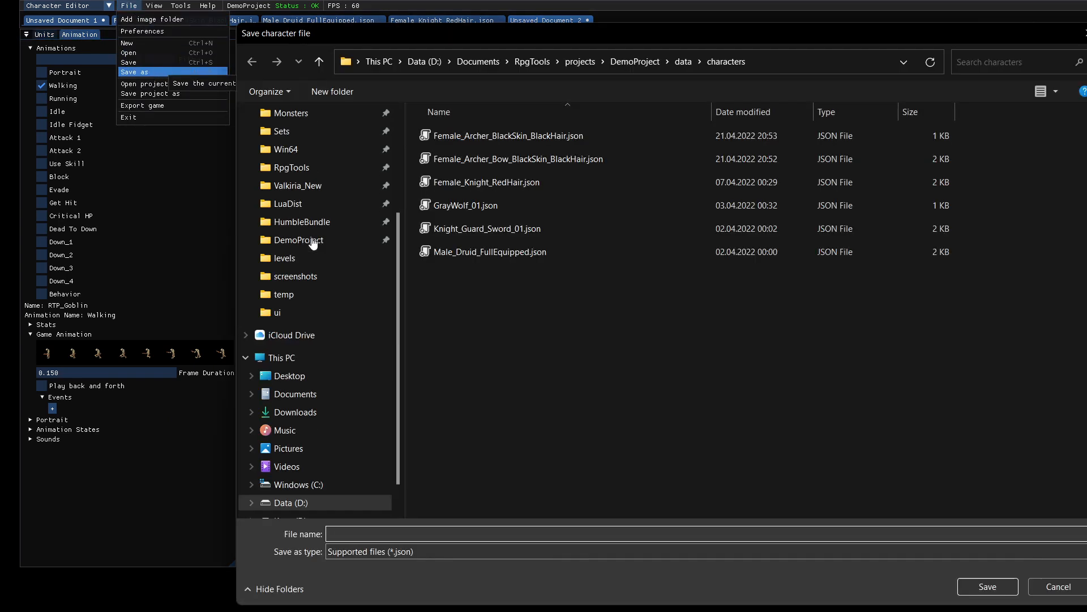
pyautogui.write('CustomGoblin_01')
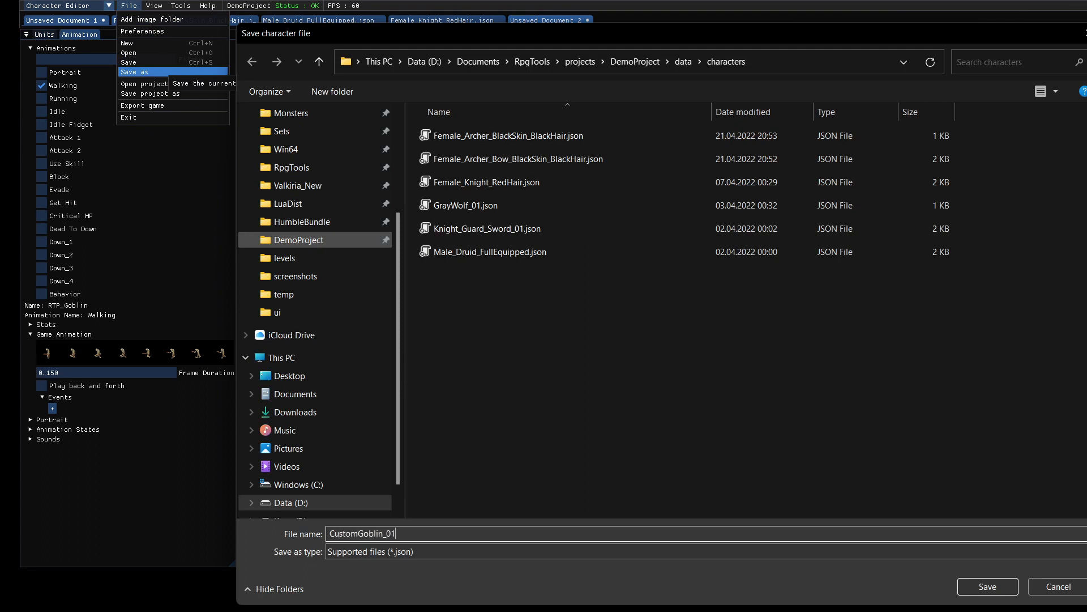
pyautogui.click(989, 586)
pyautogui.click(184, 428)
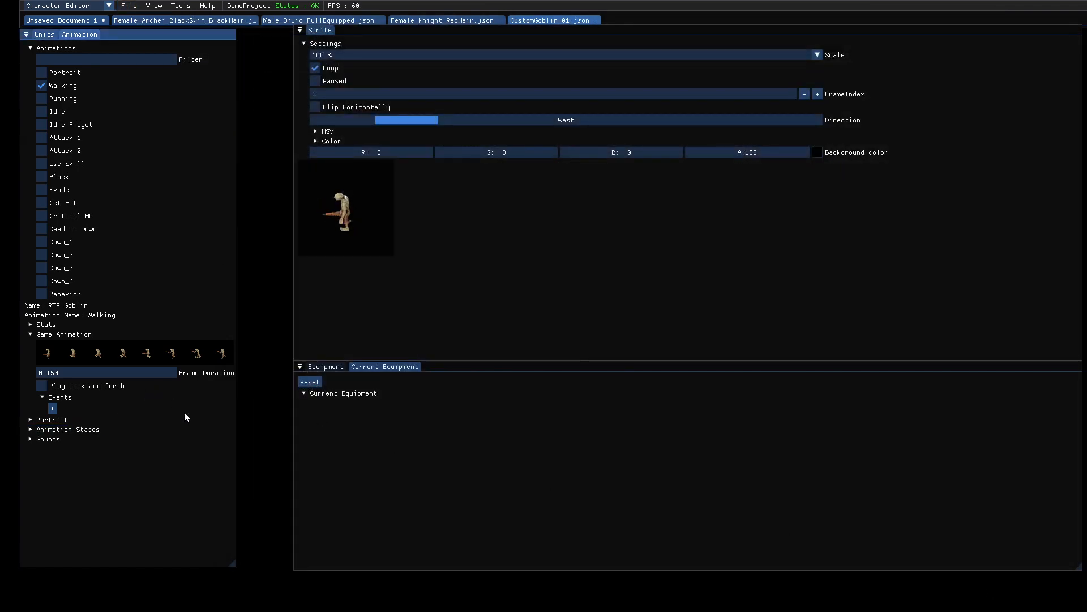
# - Try back-and-forth playback on the goblin's Walking game animation and turn it off again
pyautogui.moveTo(83, 382)
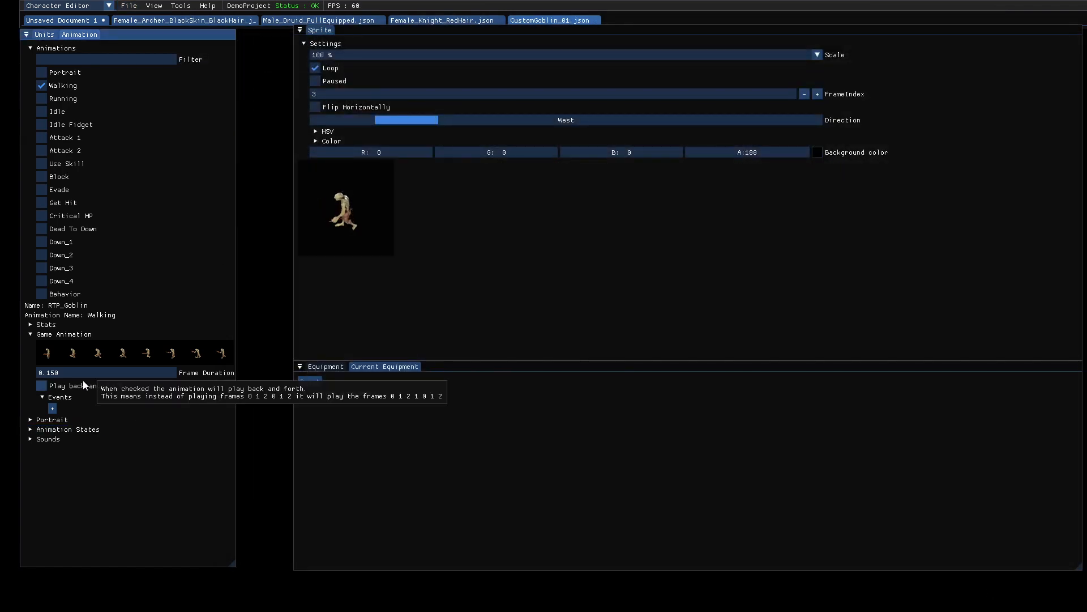
pyautogui.click(46, 388)
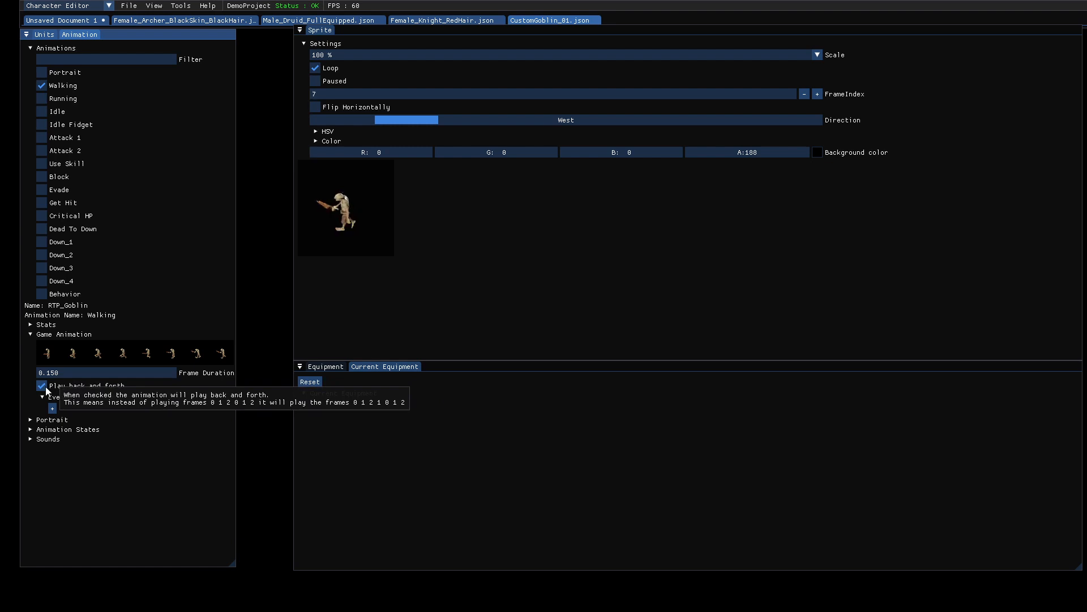
pyautogui.click(45, 388)
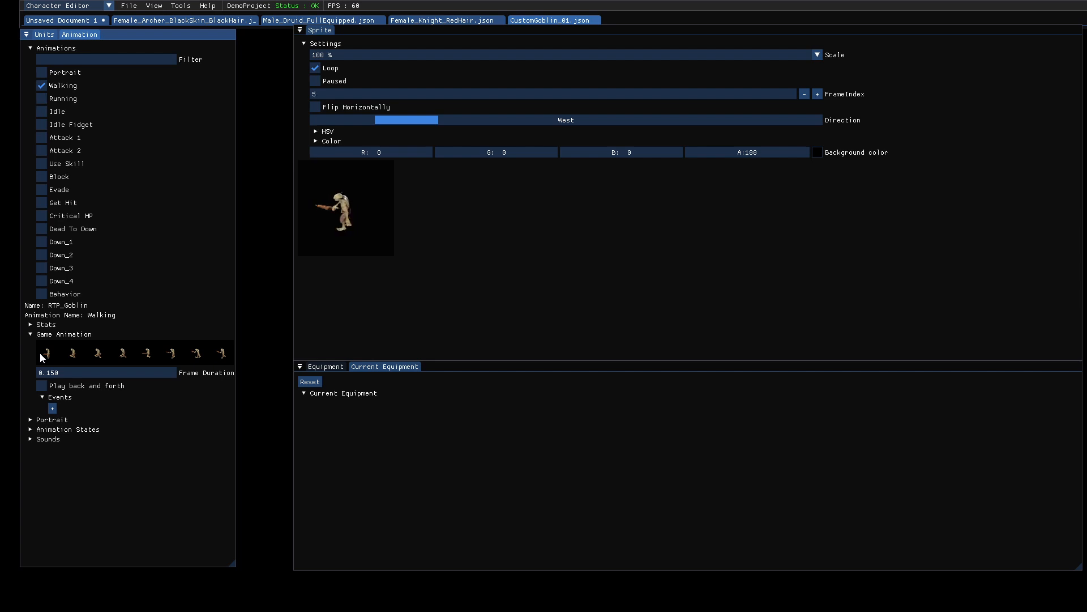
pyautogui.moveTo(54, 386)
pyautogui.moveTo(123, 387)
# - Create a game animation for the goblin's Attack 1 and add two Effect events to it
pyautogui.click(42, 137)
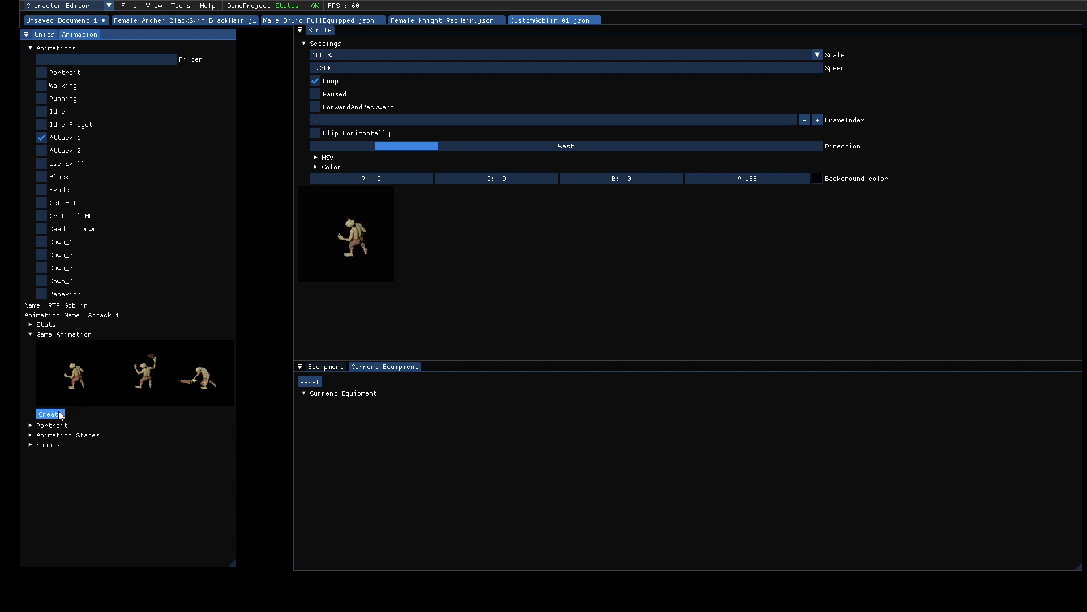
pyautogui.click(56, 413)
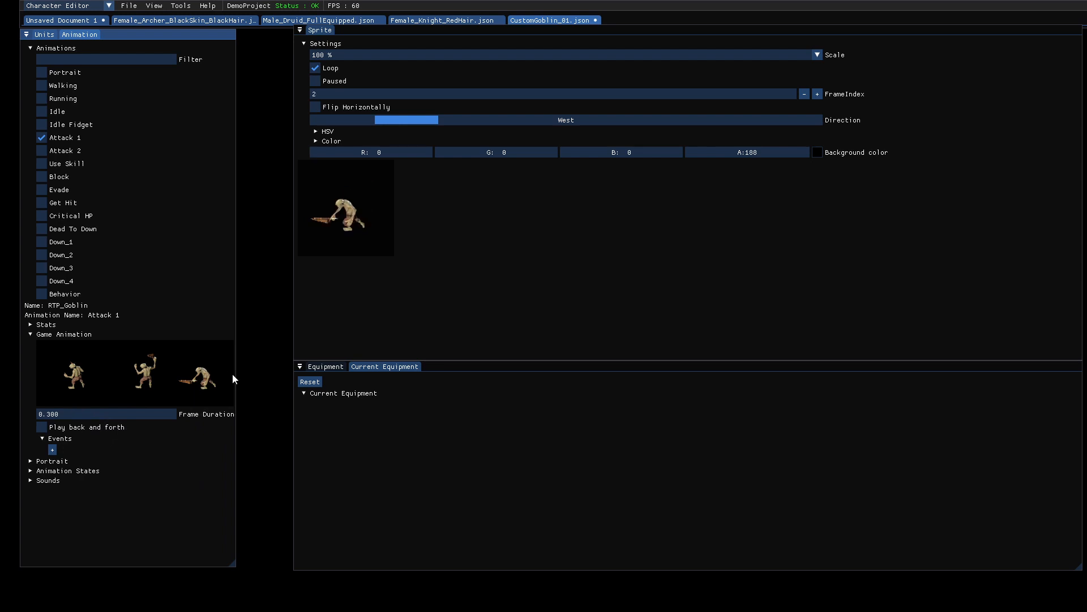
pyautogui.doubleClick(52, 451)
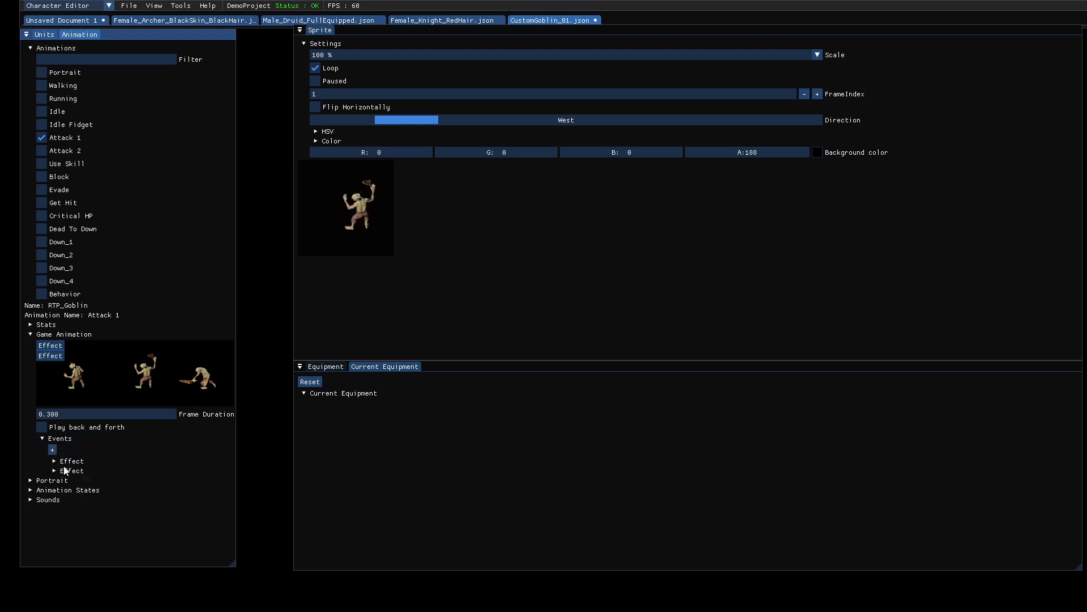
# - Inspect the settings of the two Effect events on Attack 1, collapse them and widen the animation area
pyautogui.click(56, 470)
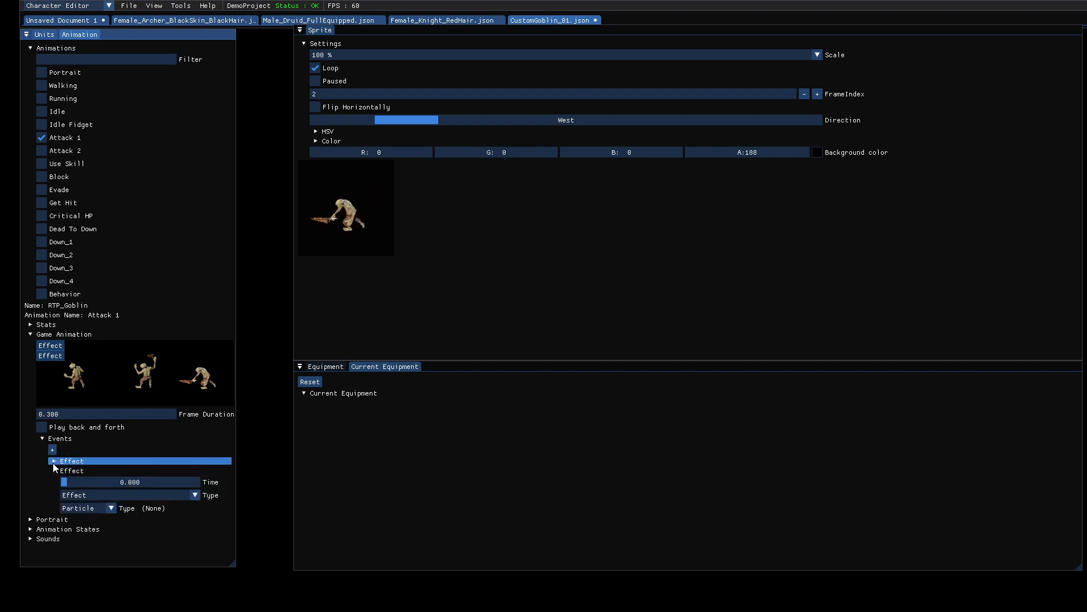
pyautogui.click(54, 461)
pyautogui.click(55, 461)
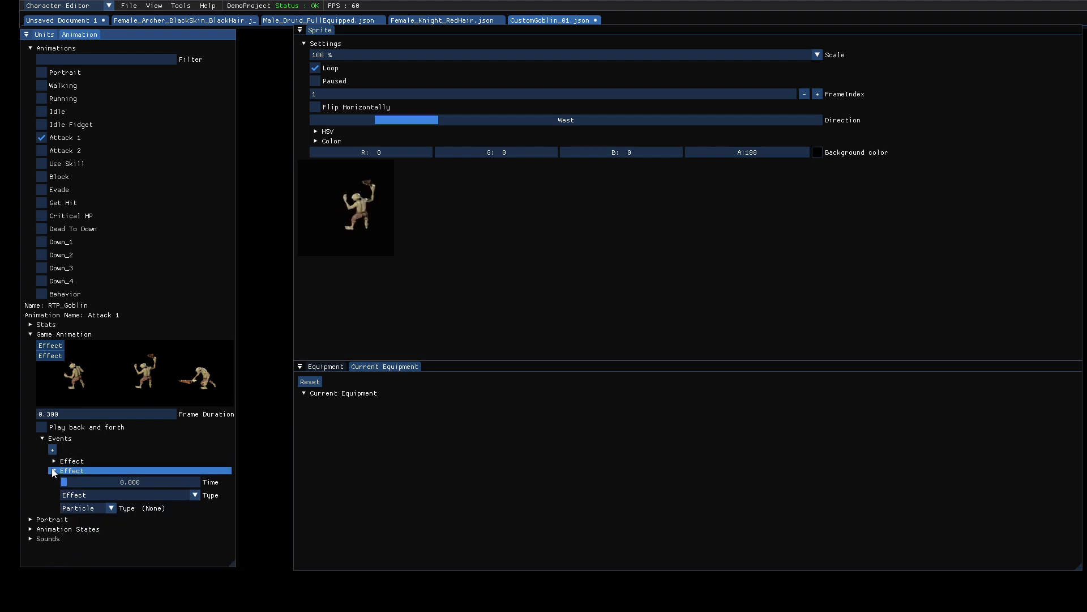
pyautogui.click(53, 469)
pyautogui.moveTo(236, 439)
pyautogui.mouseDown()
pyautogui.moveTo(301, 446)
pyautogui.moveTo(255, 448)
pyautogui.mouseUp()
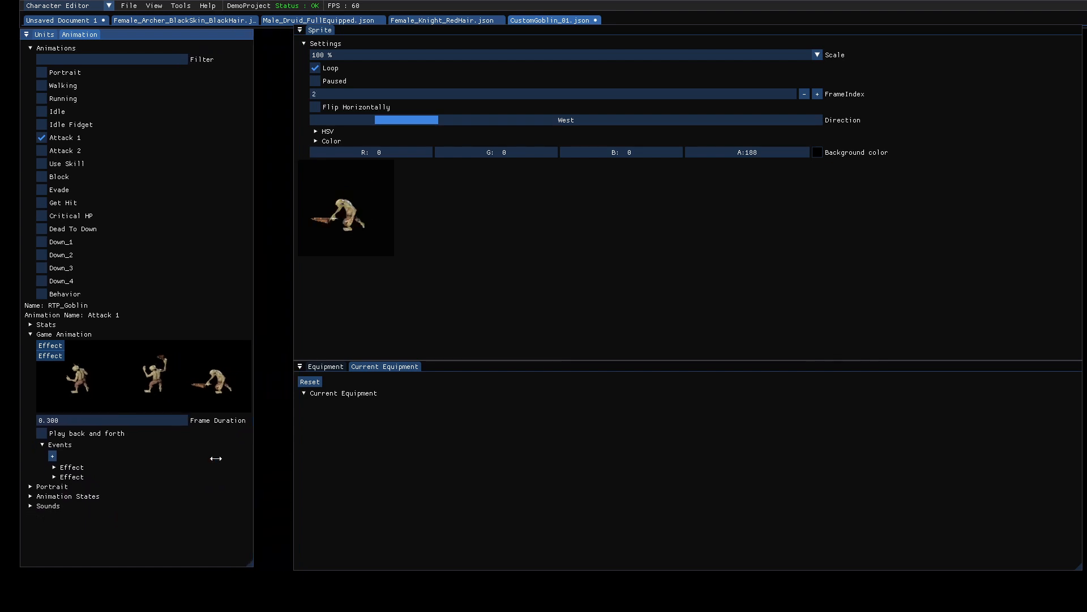
# - Examine the first Effect event's settings on Attack 1, including the available event types and effect formats
pyautogui.click(53, 467)
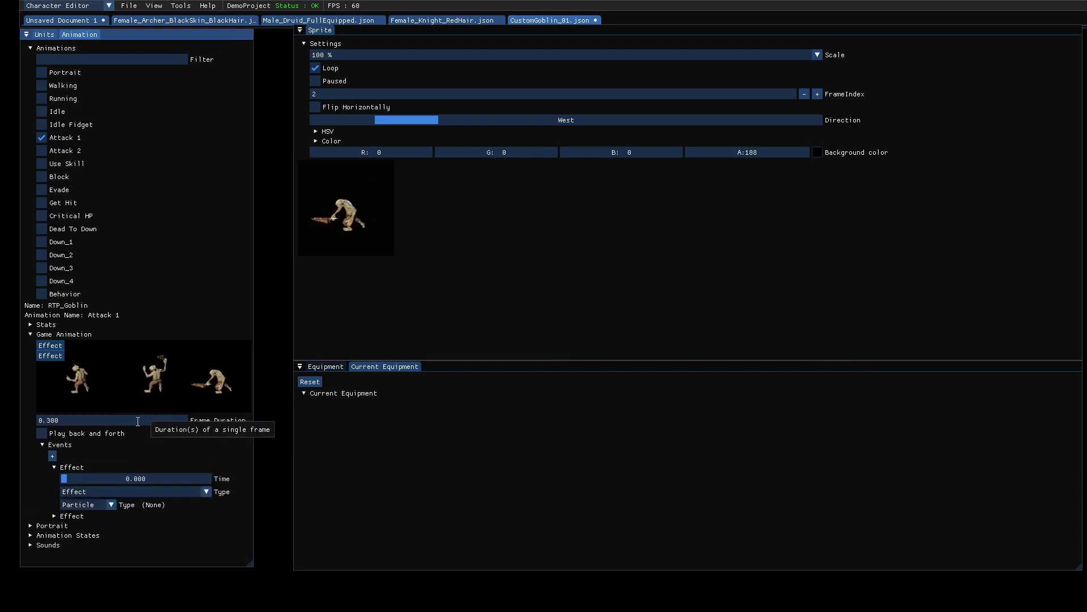
pyautogui.click(50, 466)
pyautogui.click(54, 468)
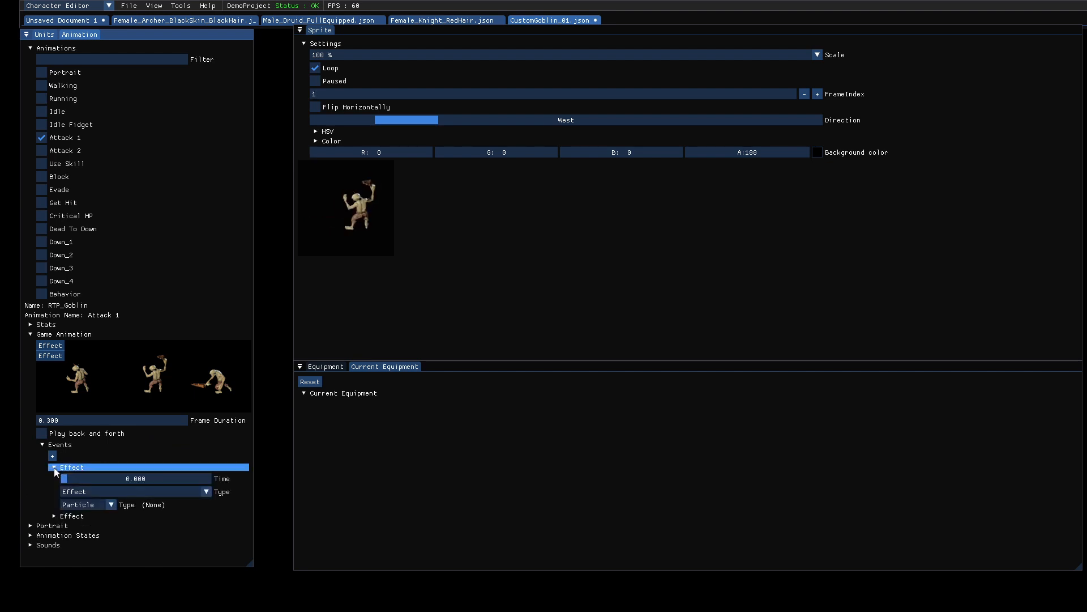
pyautogui.click(53, 467)
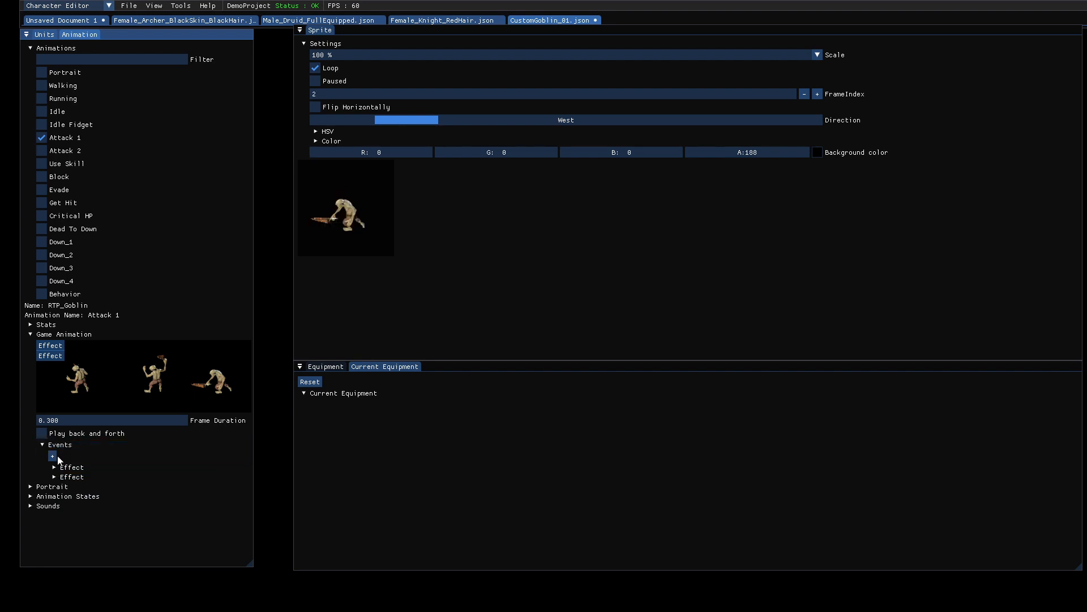
pyautogui.click(53, 468)
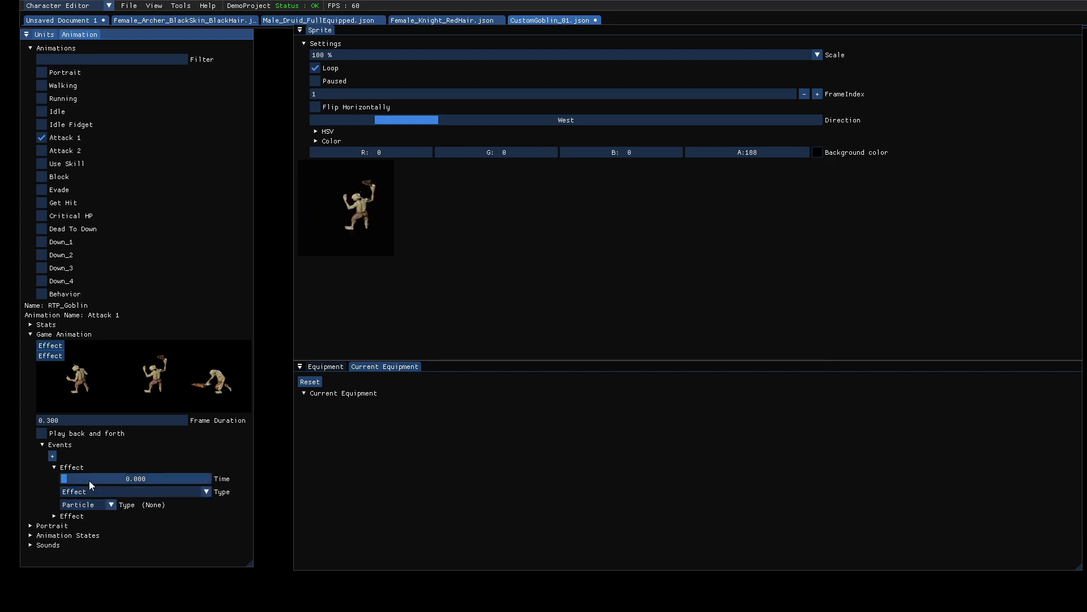
pyautogui.click(144, 490)
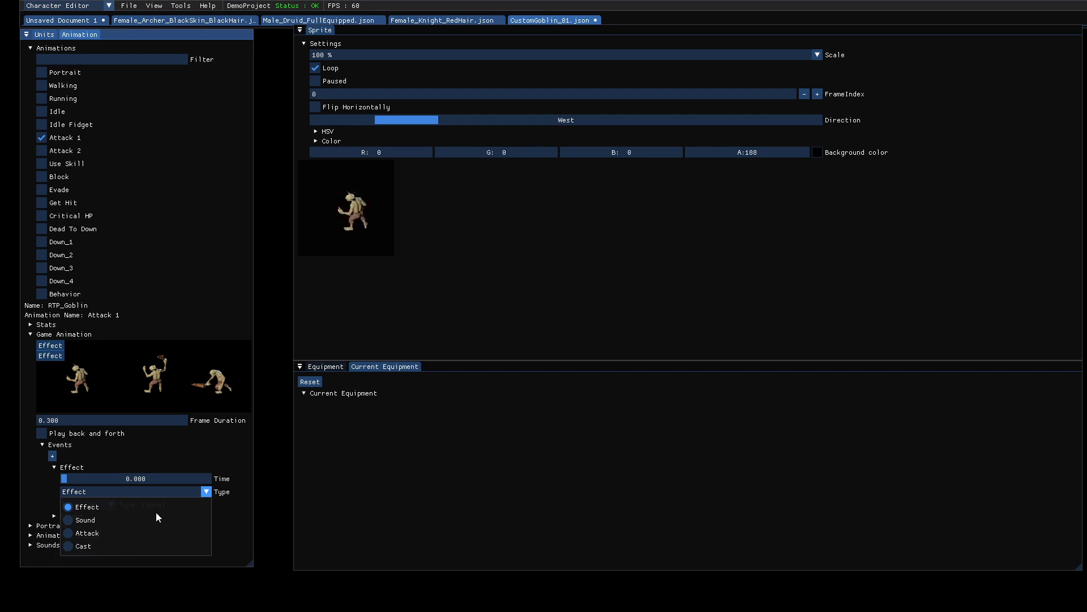
pyautogui.click(239, 515)
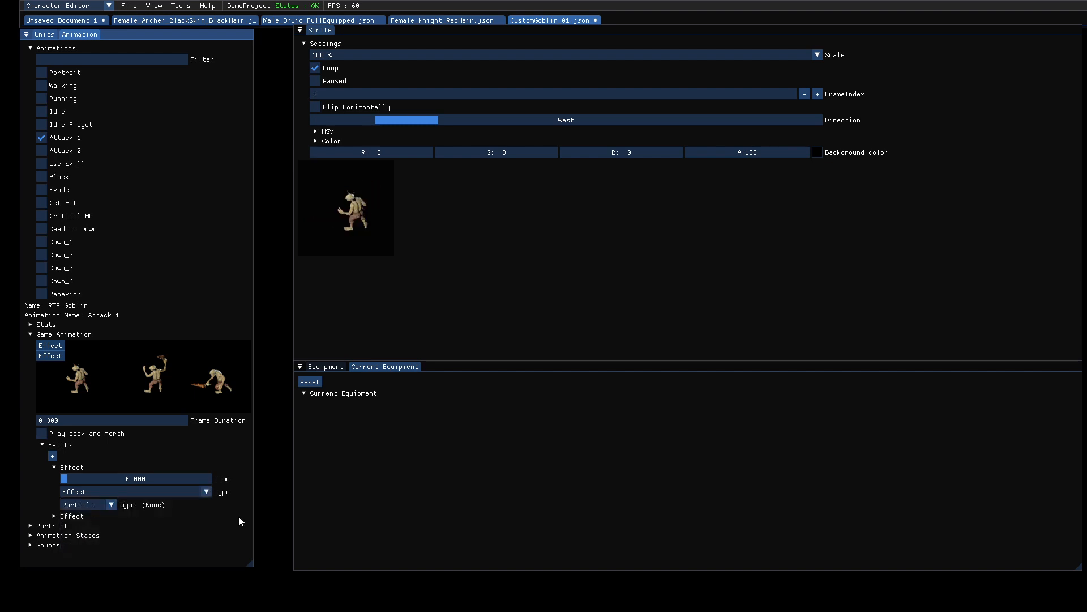
pyautogui.click(99, 502)
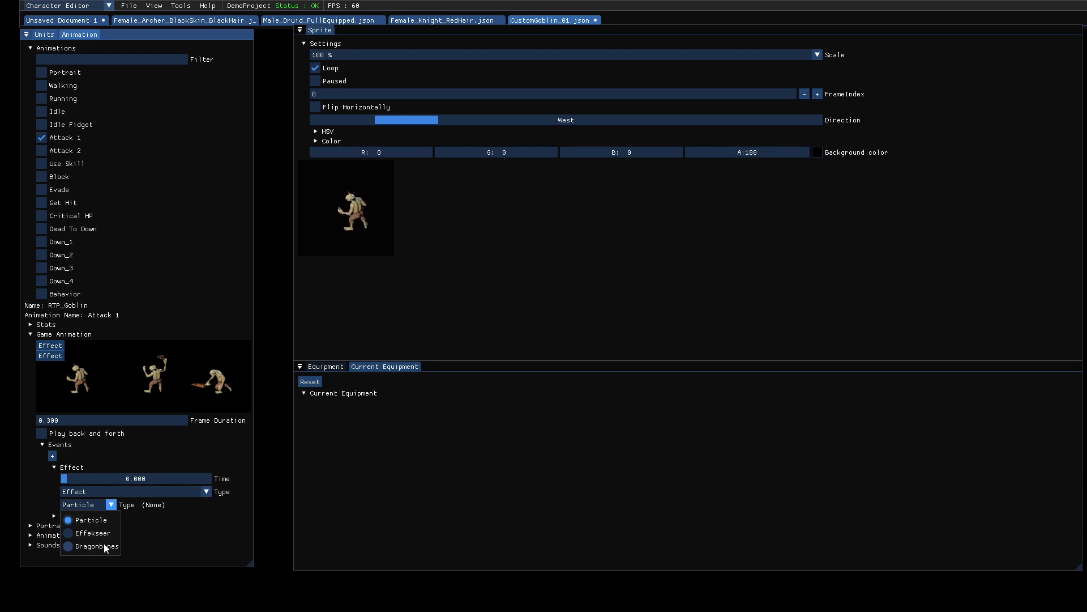
pyautogui.click(191, 535)
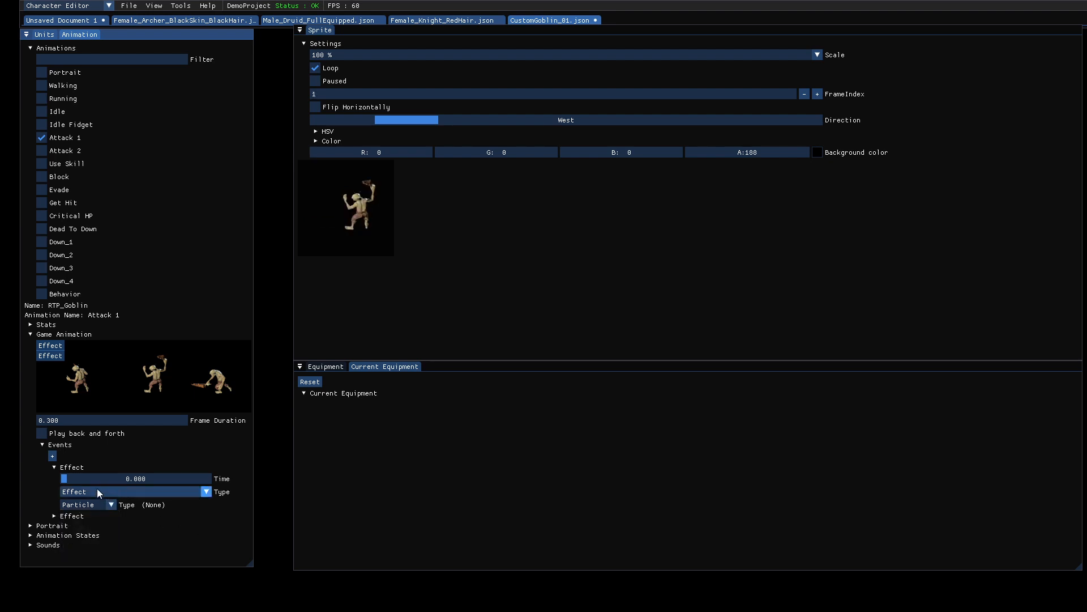
pyautogui.click(95, 506)
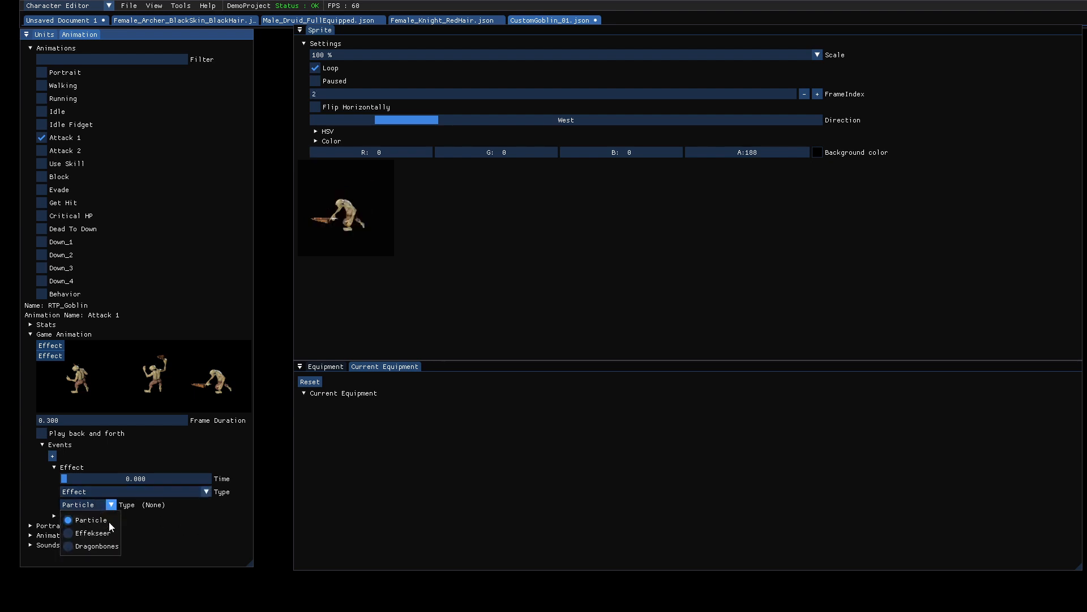
pyautogui.click(159, 524)
# - Change the first Effect event on Attack 1 to type Attack and set its time to 0.240
pyautogui.click(111, 490)
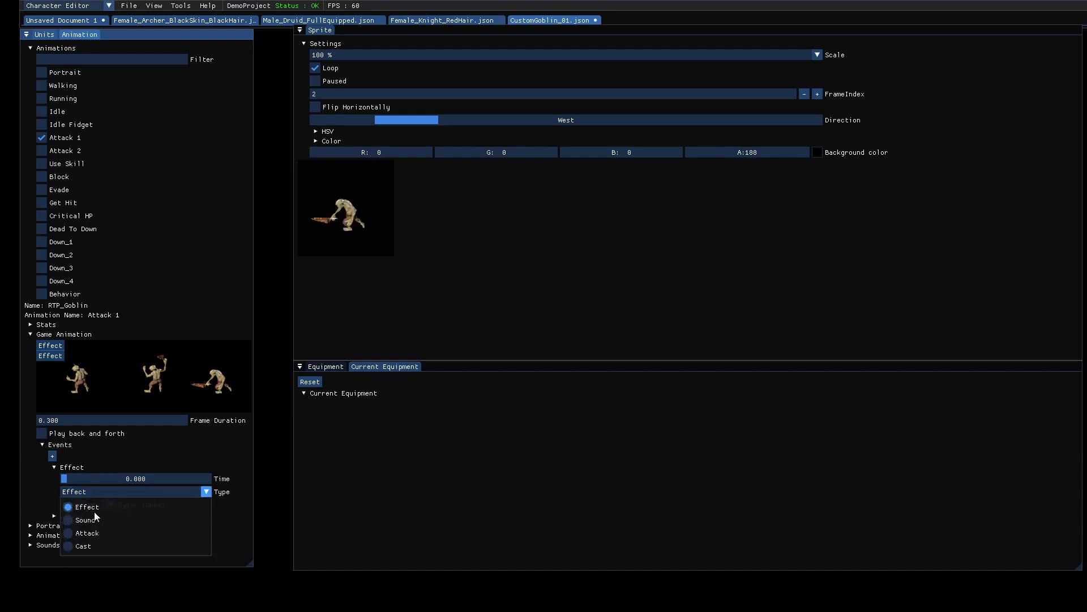
pyautogui.click(89, 535)
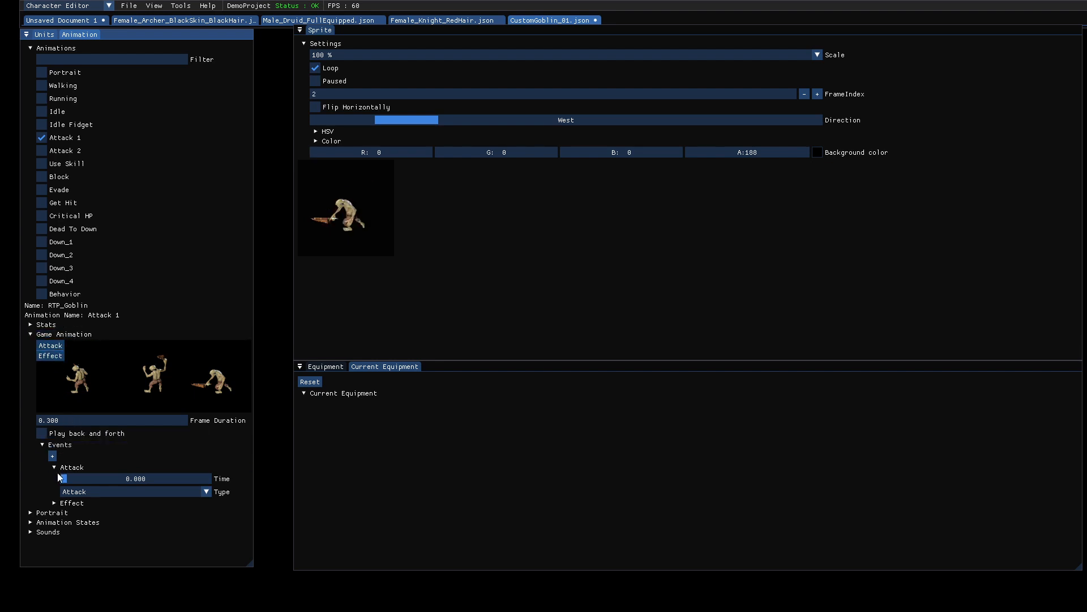
pyautogui.moveTo(66, 479); pyautogui.dragTo(99, 477)
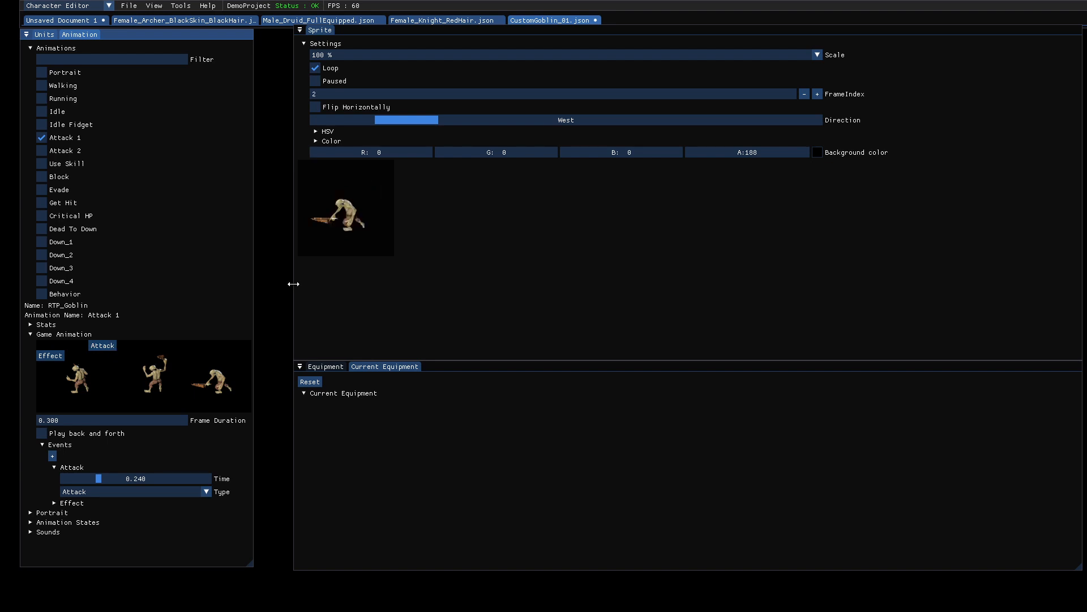
# - Widen the animation area and shift the Attack event to time 0.619, between the second and third frames
pyautogui.moveTo(292, 284); pyautogui.dragTo(620, 272)
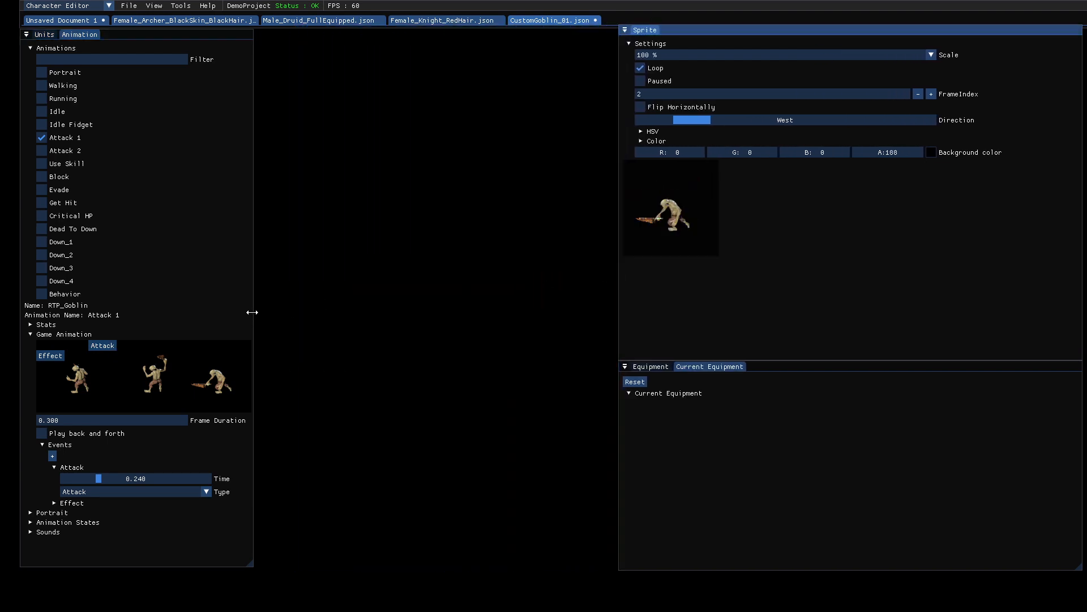
pyautogui.moveTo(252, 312); pyautogui.dragTo(514, 312)
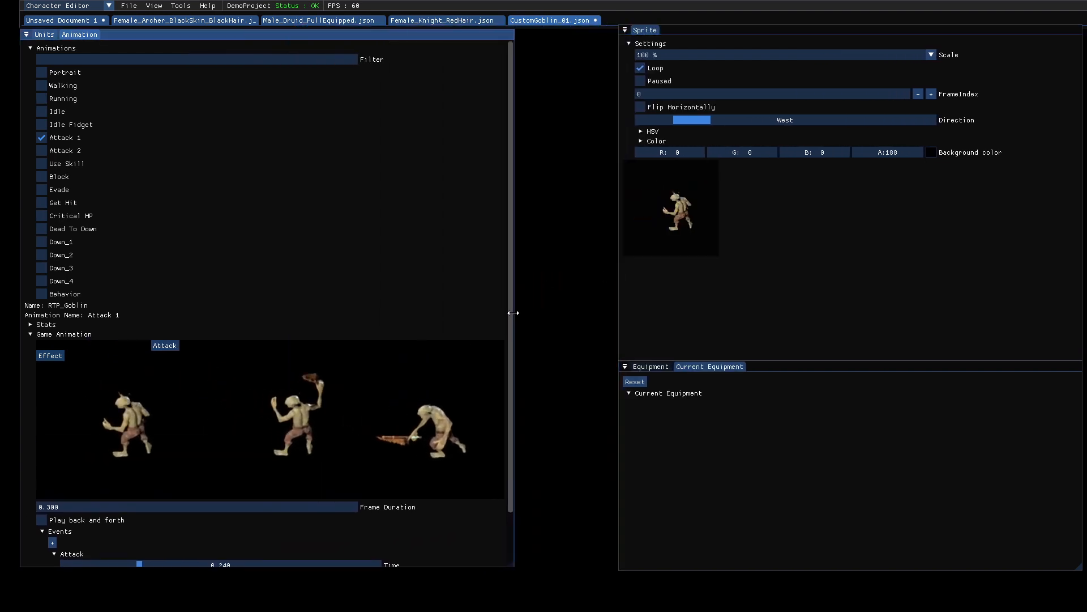
pyautogui.scroll(-1, 449, 354)
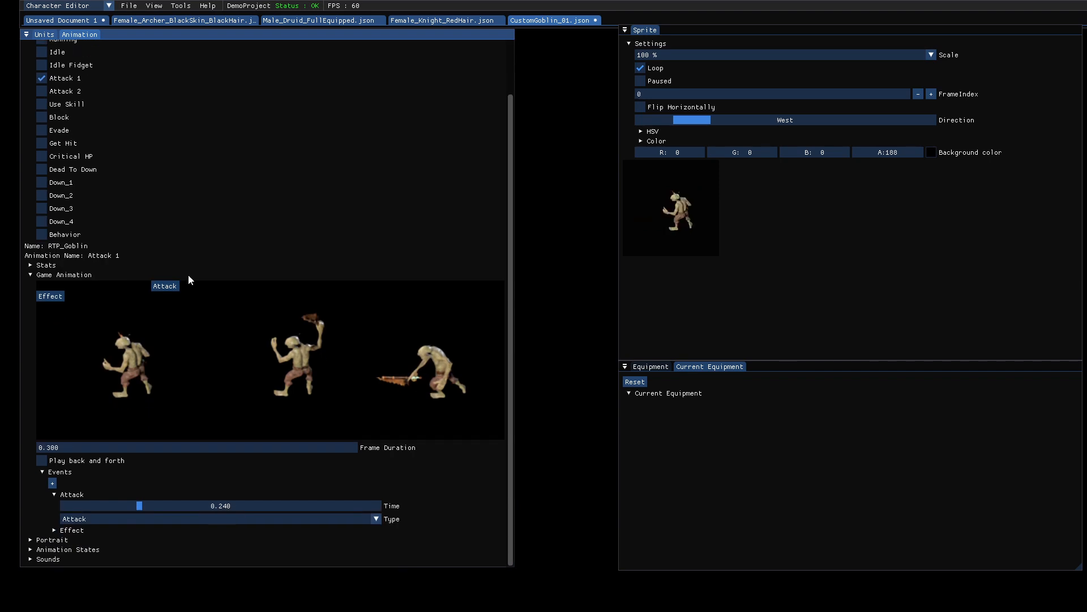
pyautogui.moveTo(166, 287); pyautogui.dragTo(367, 295)
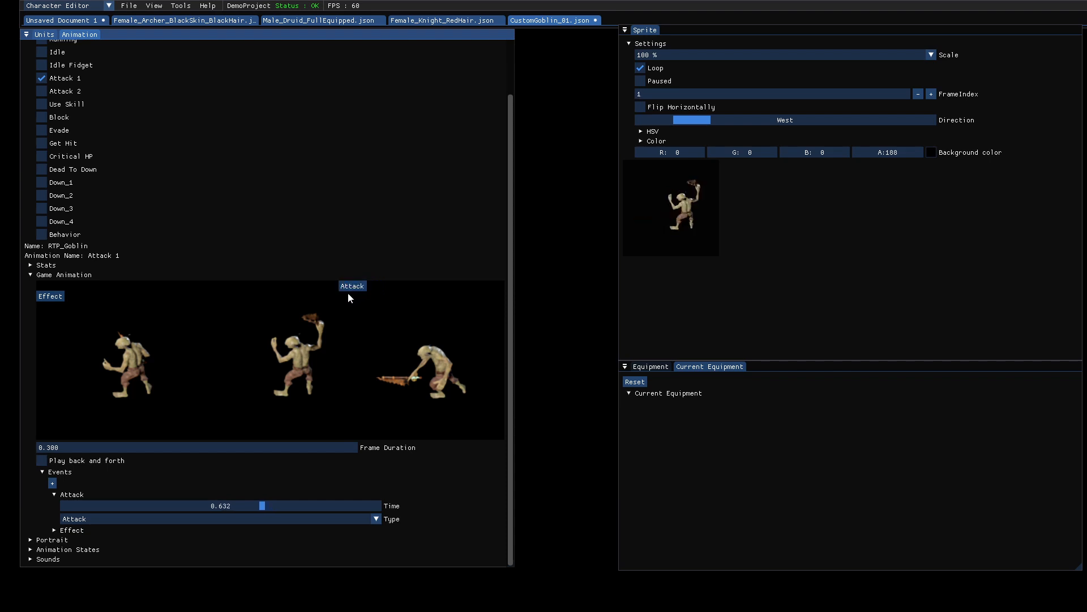
pyautogui.moveTo(352, 291); pyautogui.dragTo(344, 296)
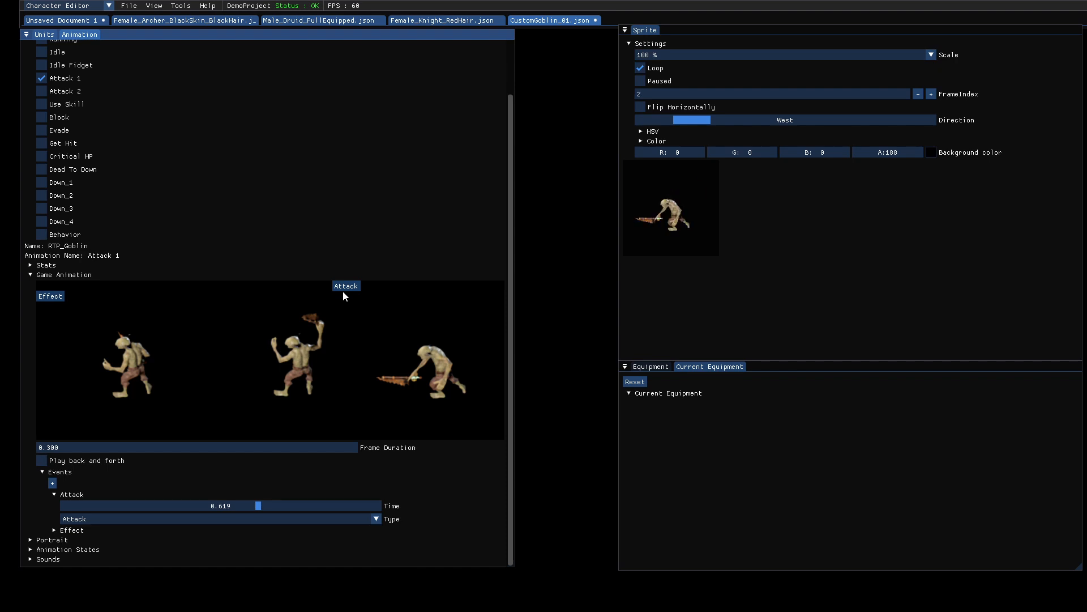
# - Change the remaining Effect event to type Sound and move it to time 0.618, aligned with the Attack event
pyautogui.click(64, 531)
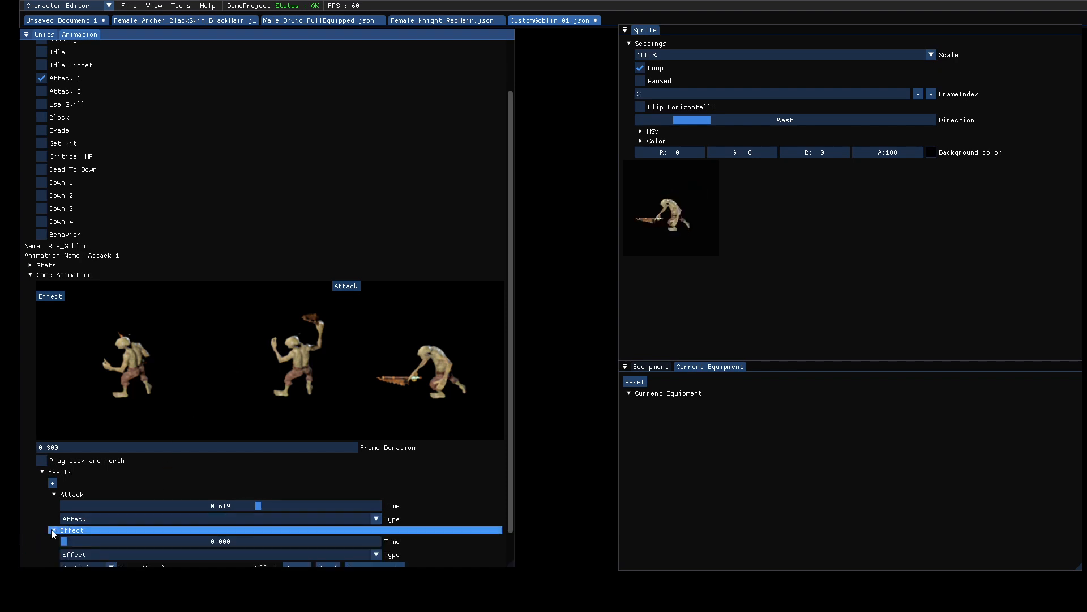
pyautogui.scroll(-2, 143, 475)
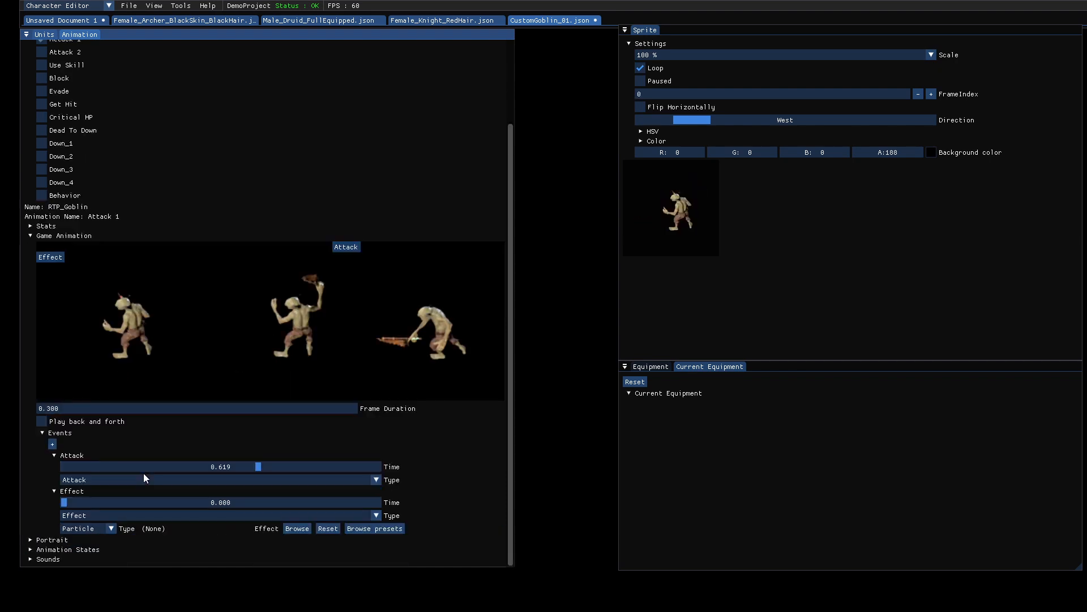
pyautogui.click(96, 514)
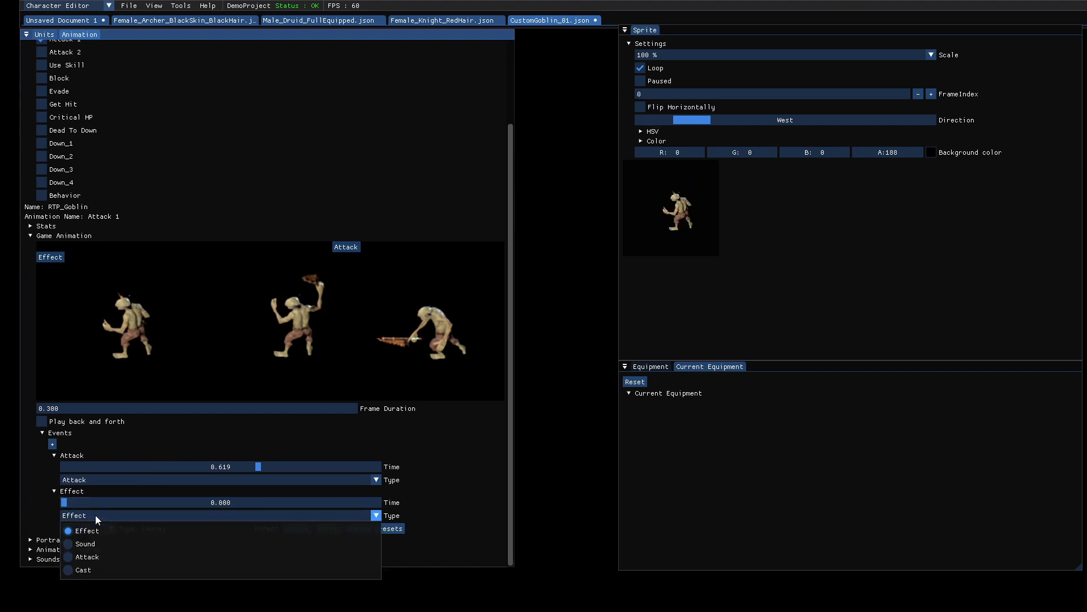
pyautogui.click(84, 546)
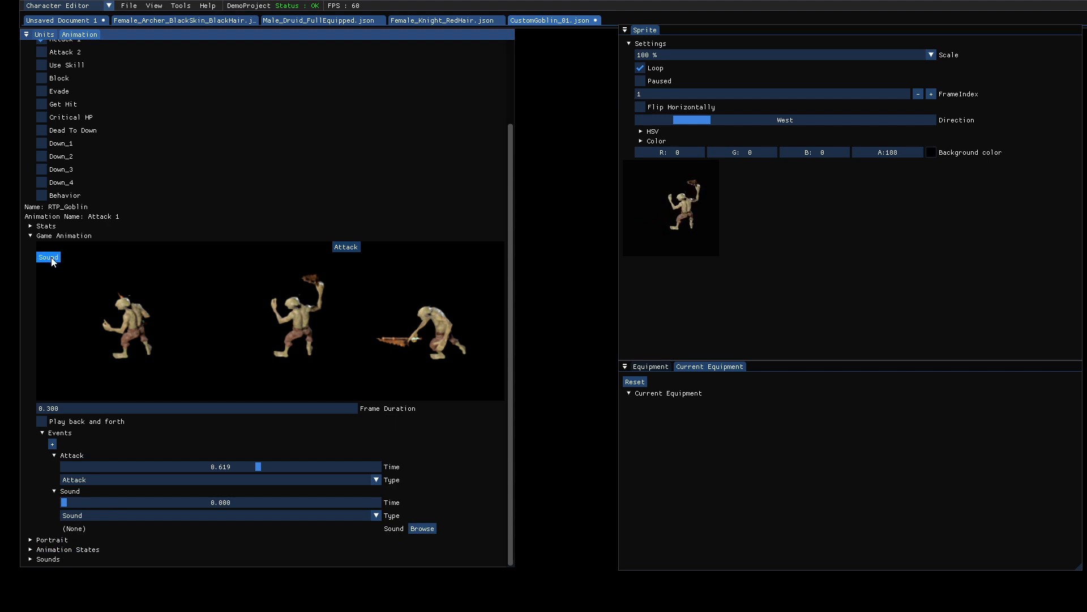
pyautogui.moveTo(51, 259); pyautogui.dragTo(120, 263)
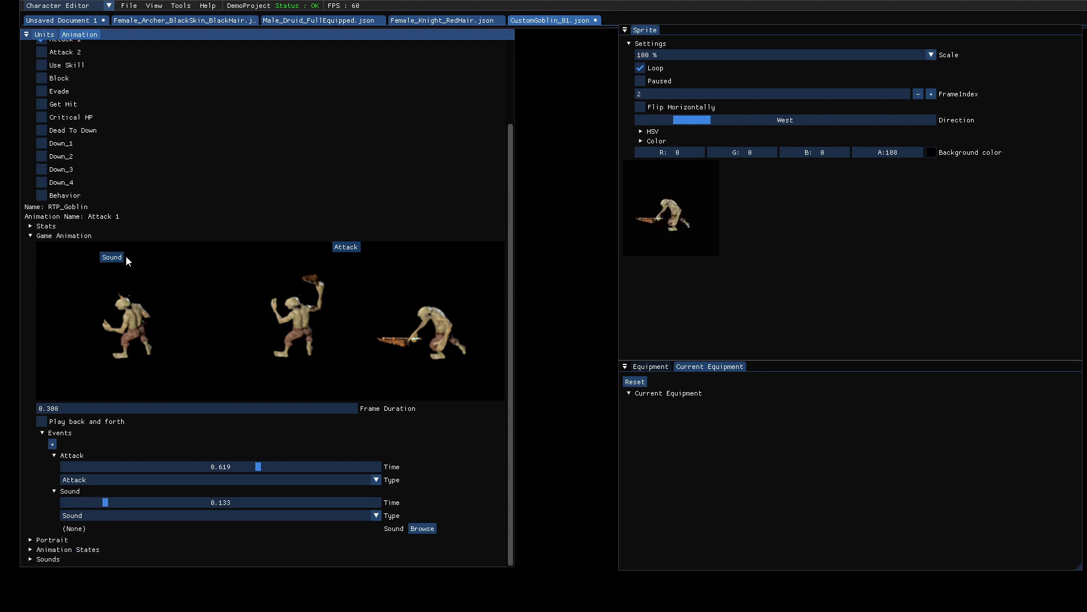
pyautogui.moveTo(112, 264); pyautogui.dragTo(277, 259)
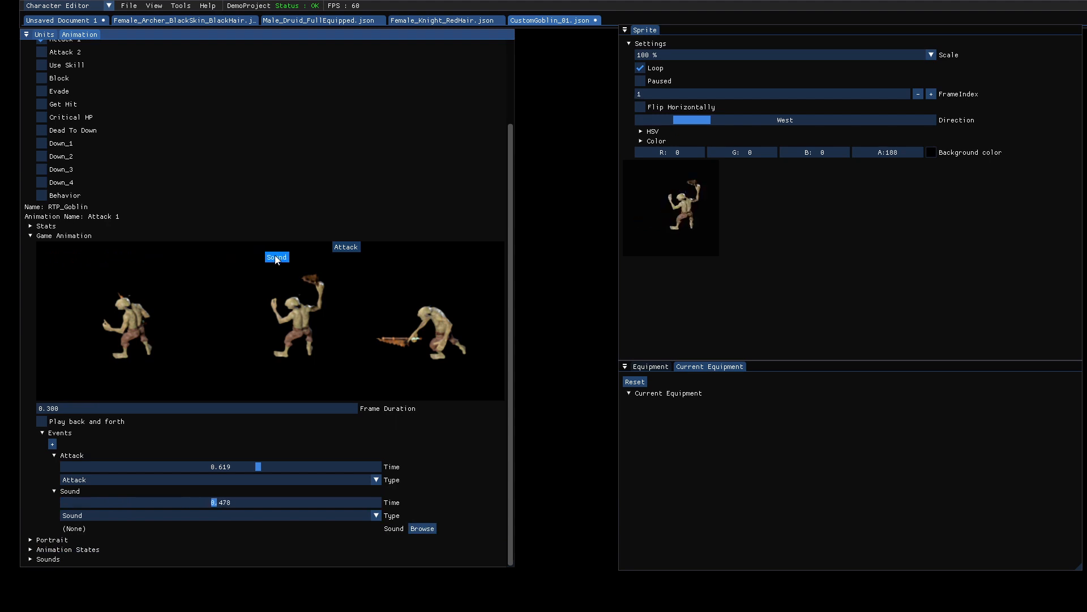
pyautogui.moveTo(277, 259); pyautogui.dragTo(350, 260)
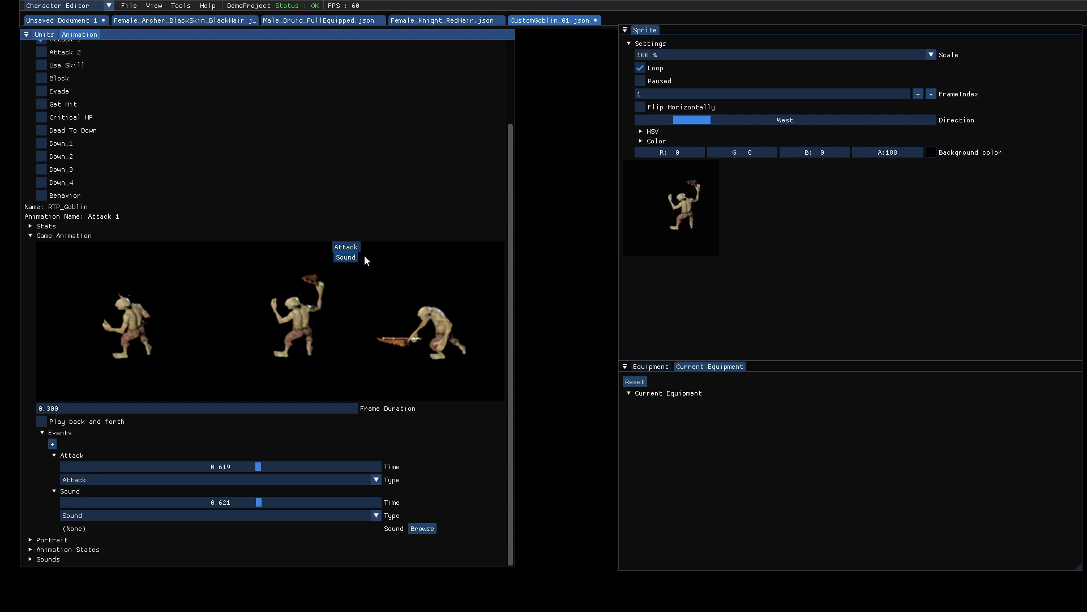
pyautogui.moveTo(355, 262); pyautogui.dragTo(350, 266)
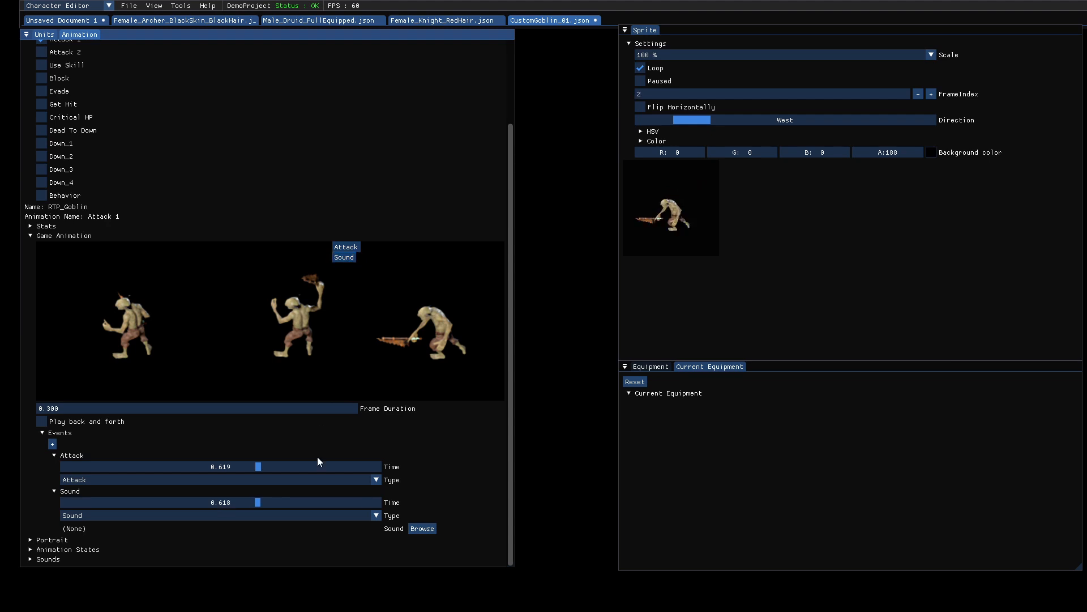
# - Assign Weapons_-_Melee_-_Attack_01.ogg from the project's audio sfx folder to the Sound event
pyautogui.click(422, 528)
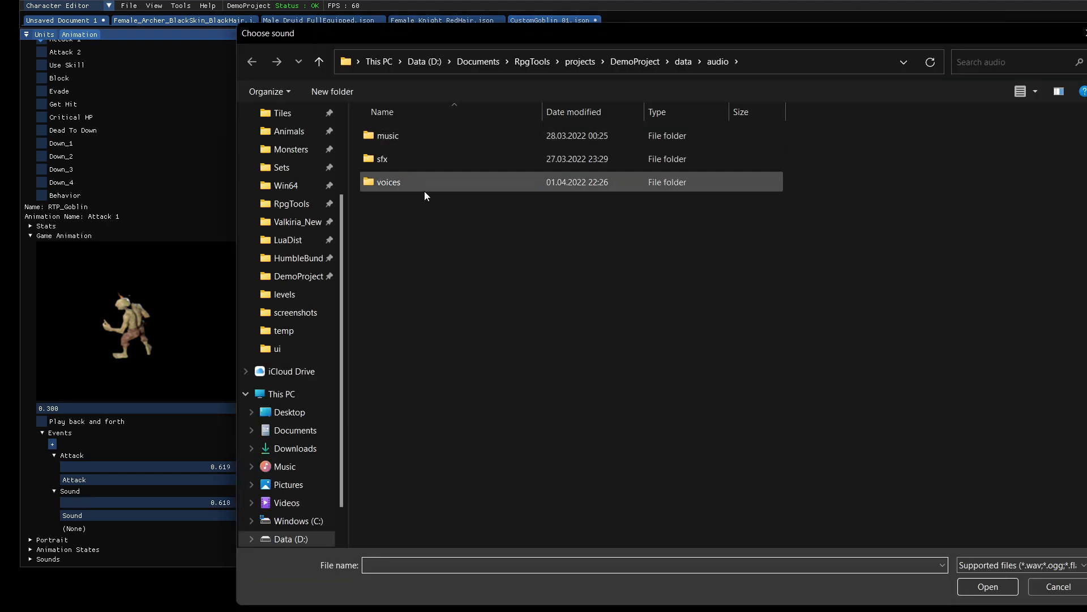
pyautogui.doubleClick(405, 160)
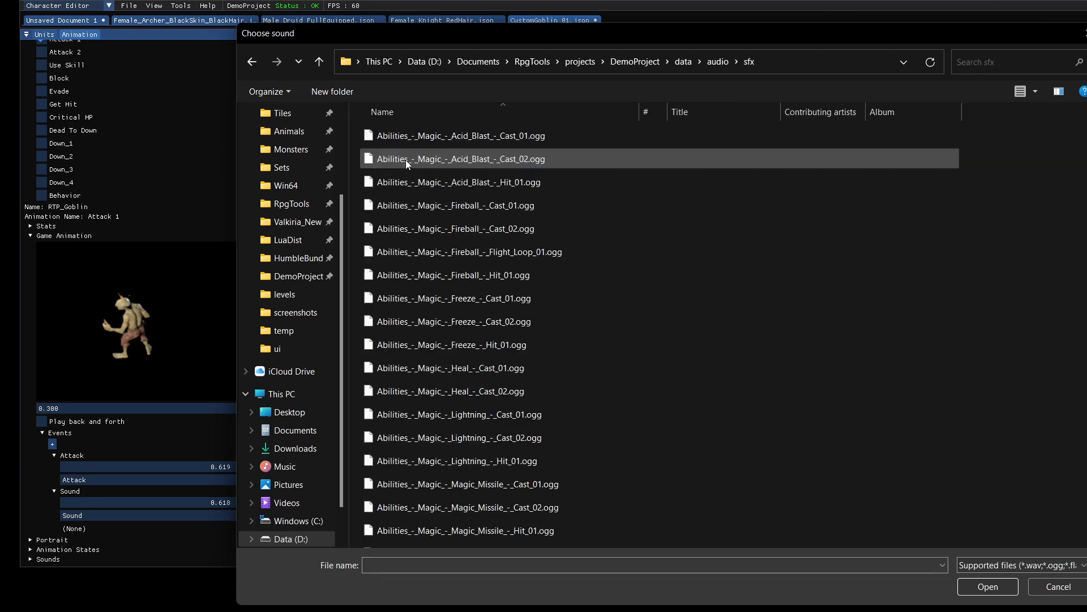
pyautogui.scroll(-10, 516, 286)
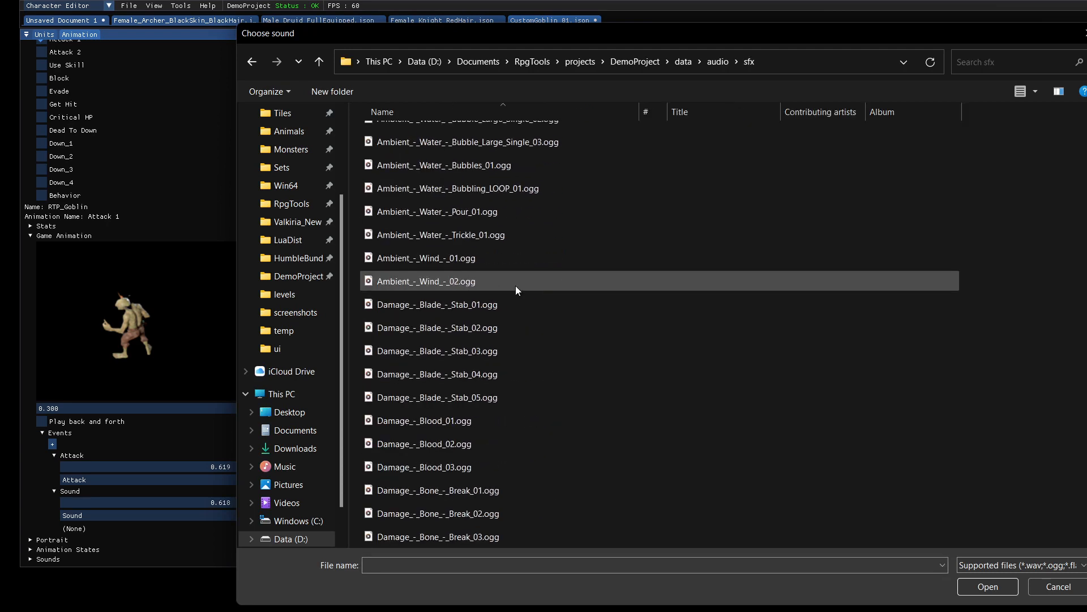
pyautogui.scroll(-20, 516, 285)
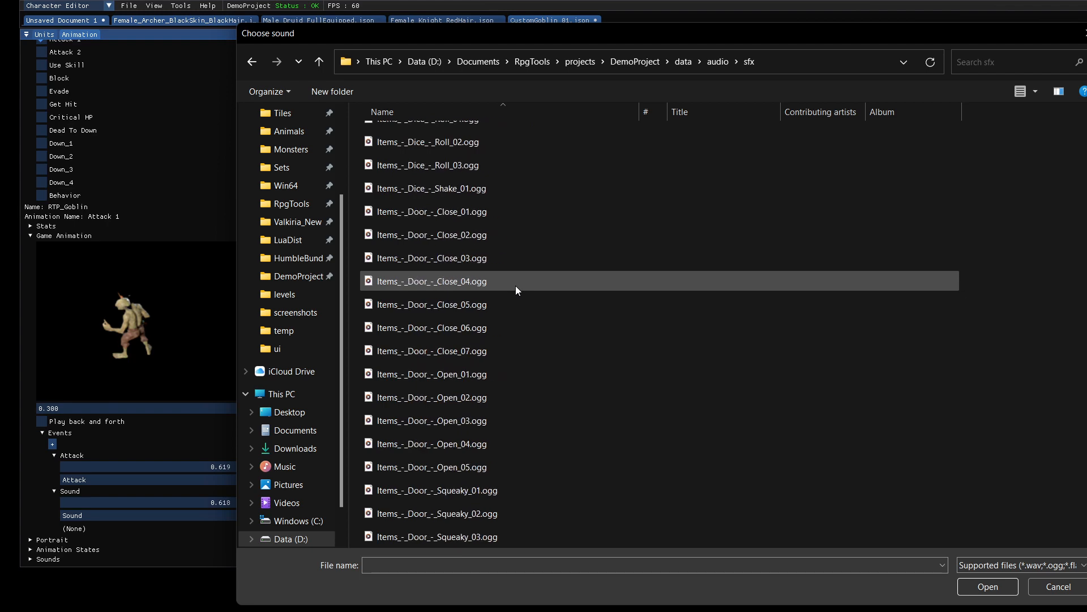
pyautogui.scroll(-20, 515, 285)
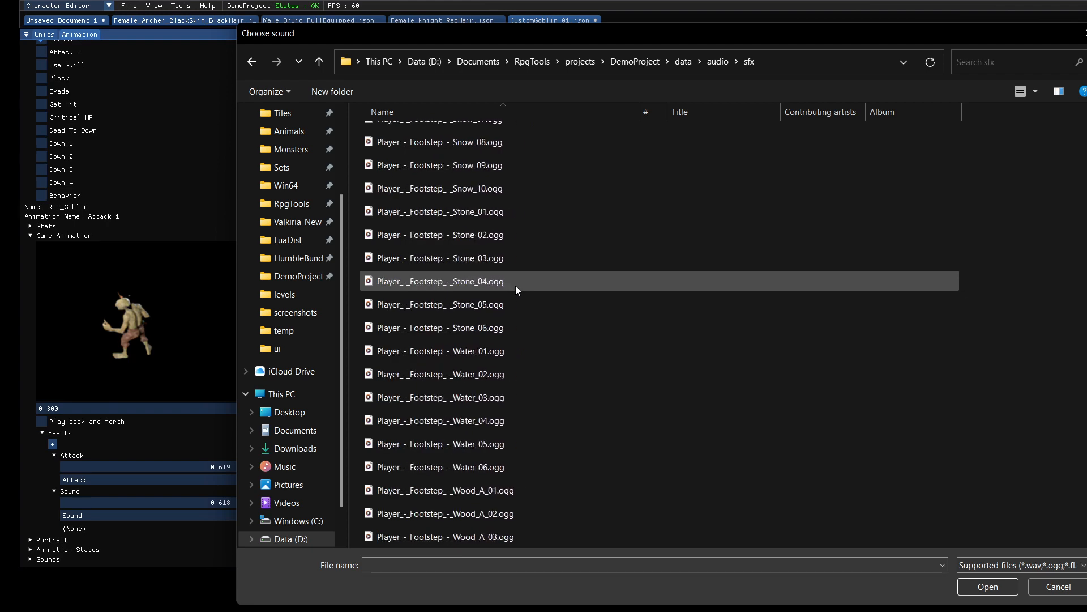
pyautogui.scroll(-20, 515, 286)
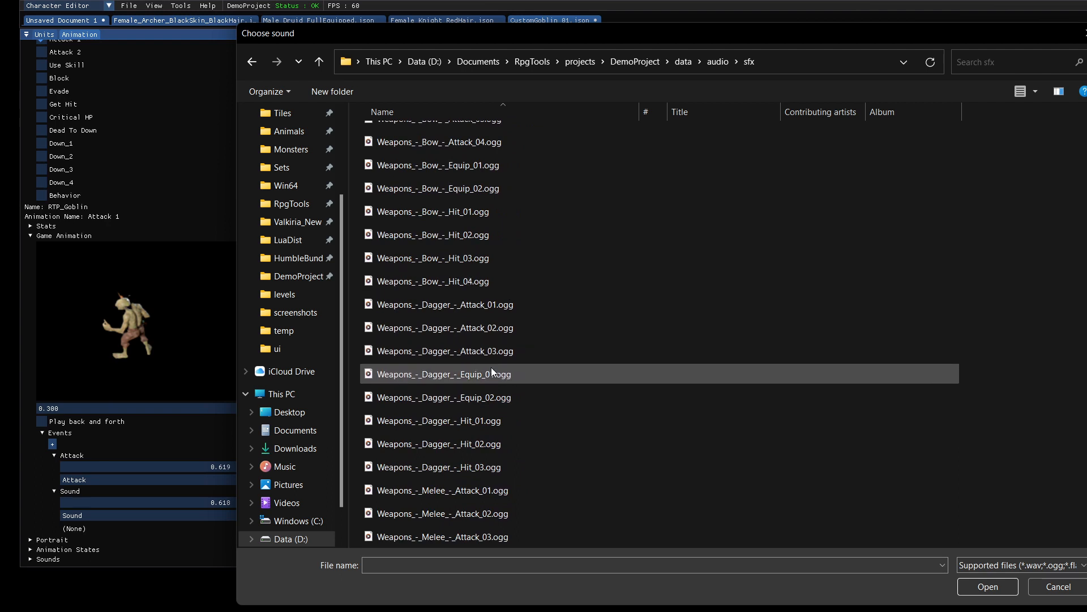
pyautogui.scroll(1, 491, 367)
pyautogui.scroll(-3, 491, 371)
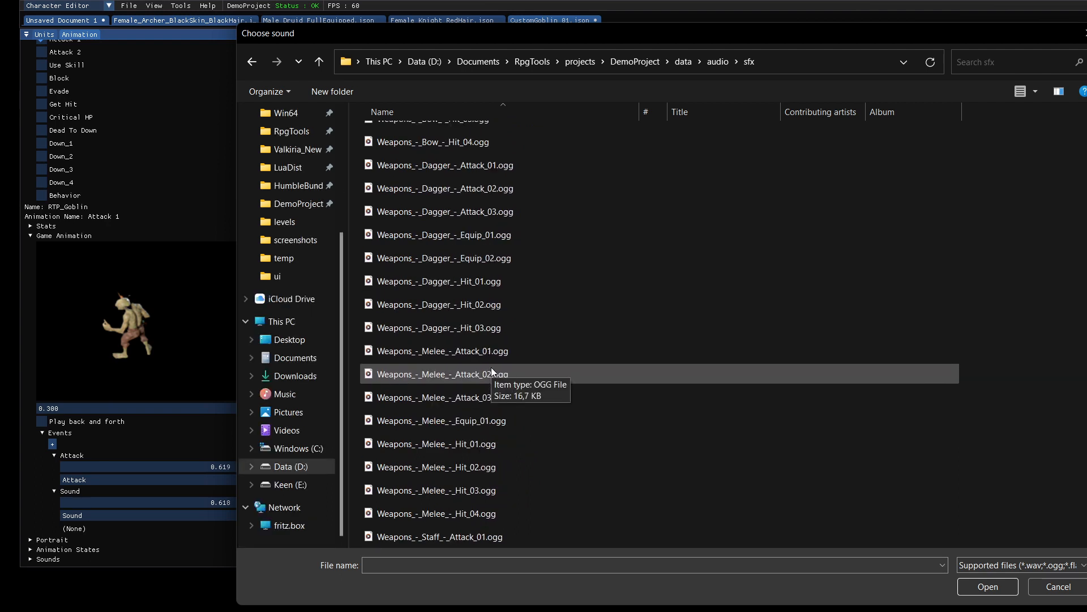
pyautogui.scroll(1, 491, 367)
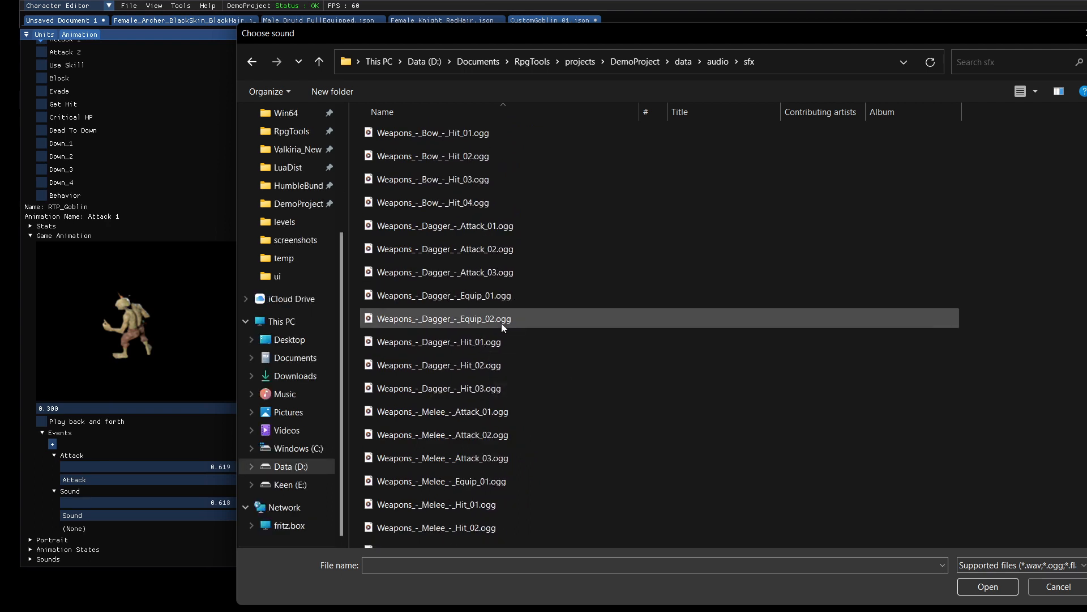
pyautogui.doubleClick(483, 412)
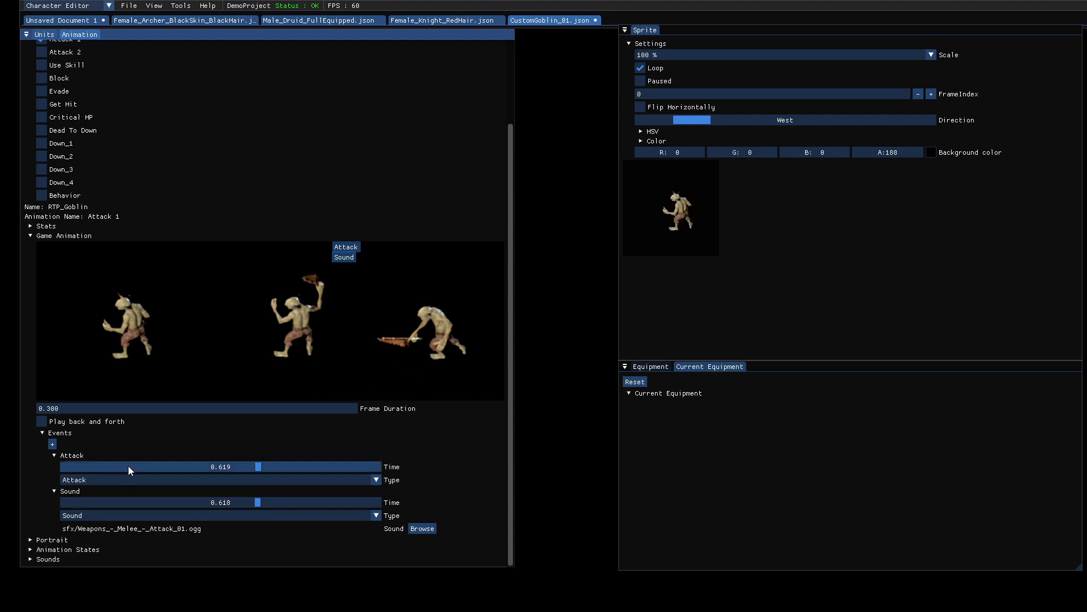
# - Save the CustomGoblin_01.json character and switch to the Level Editor
pyautogui.click(126, 7)
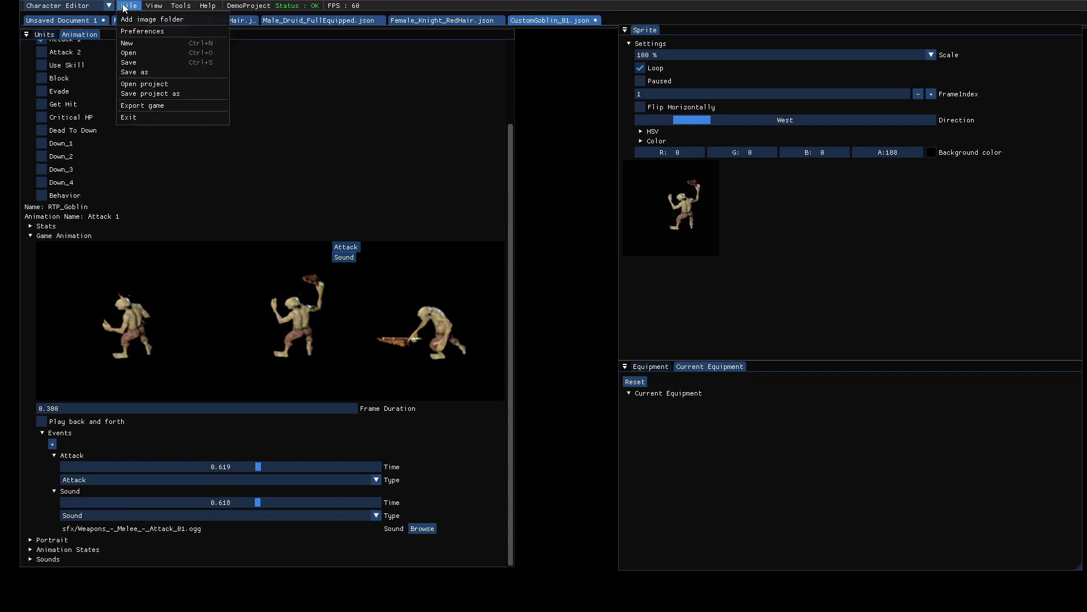
pyautogui.click(149, 64)
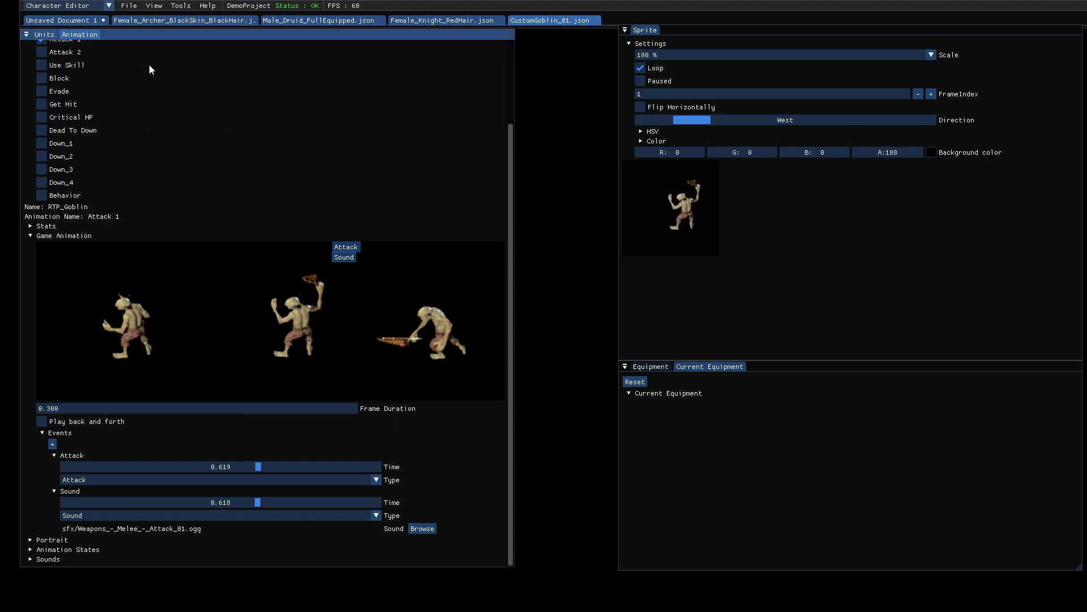
pyautogui.click(85, 6)
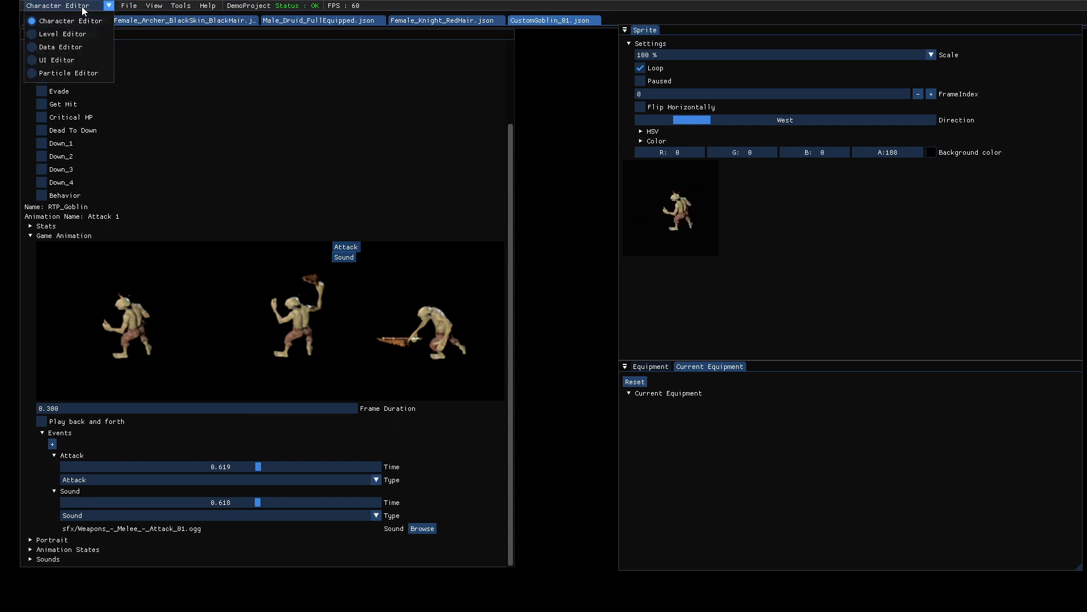
pyautogui.click(49, 35)
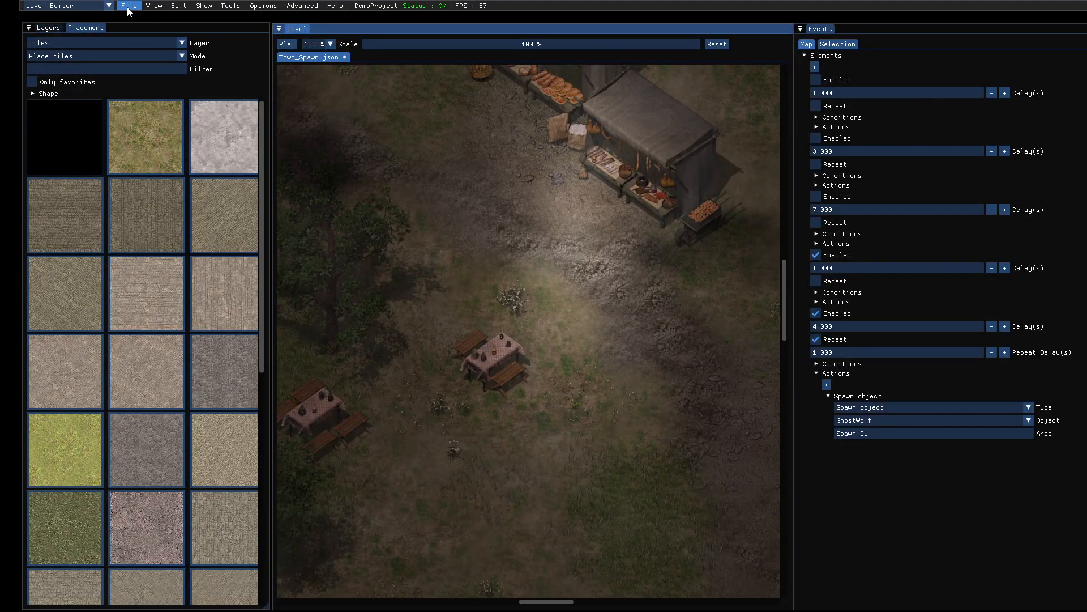
# - Set placement to the Houses layer in Add Unit mode for the town square with the well
pyautogui.scroll(18, 421, 260)
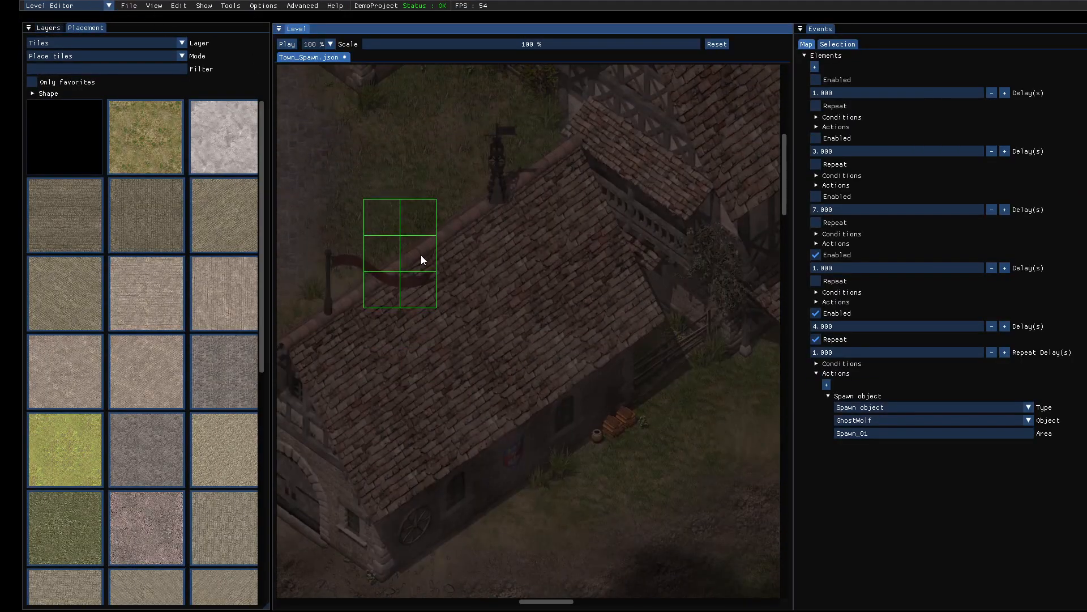
pyautogui.scroll(10, 420, 260)
pyautogui.hscroll(-4, 420, 260)
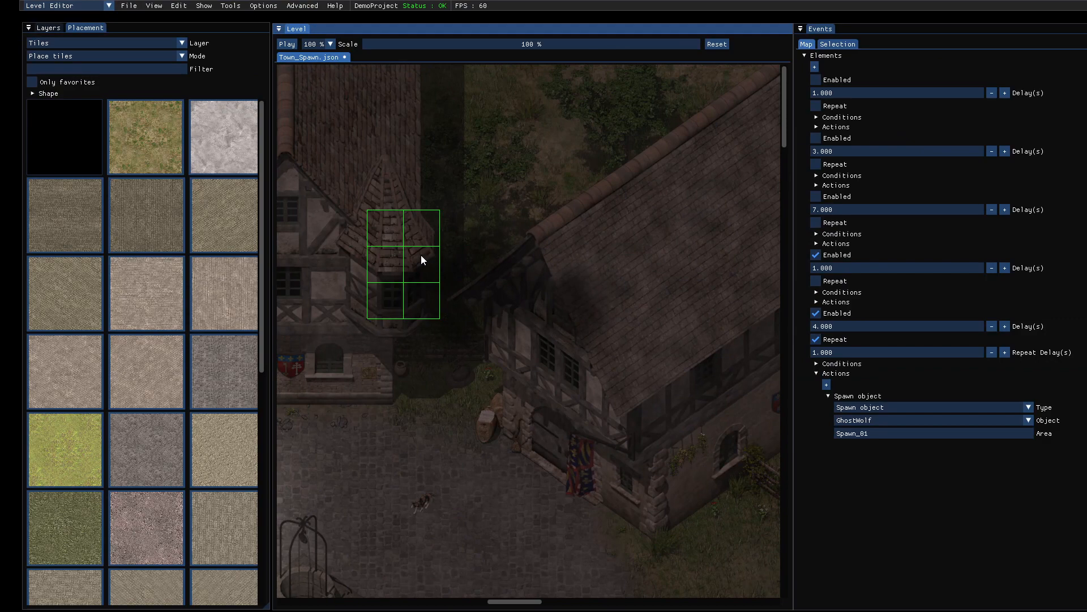
pyautogui.scroll(-10, 421, 260)
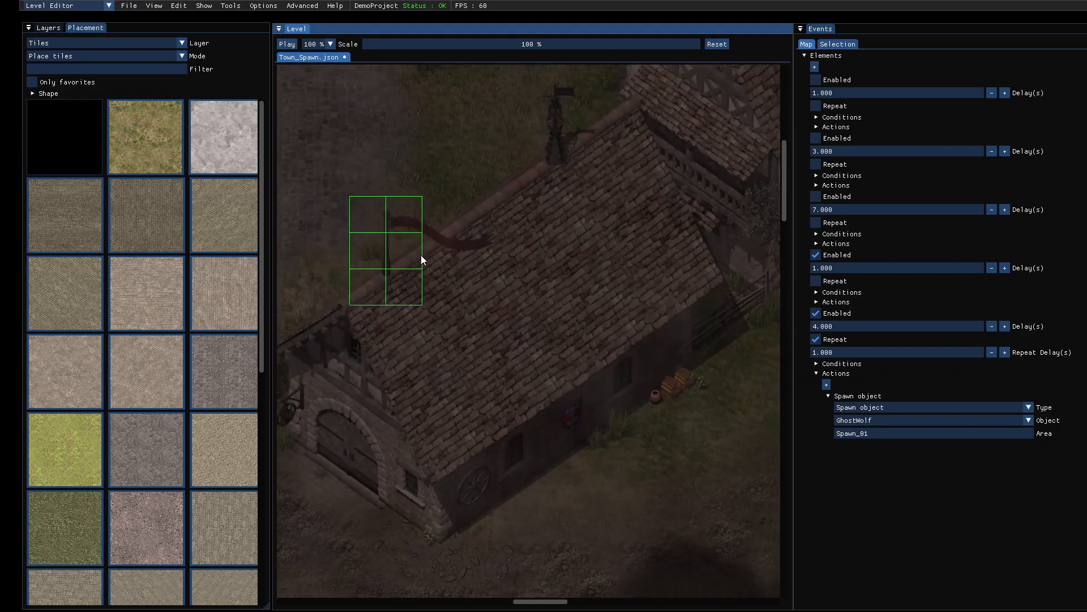
pyautogui.hscroll(-5, 421, 260)
pyautogui.scroll(4, 420, 260)
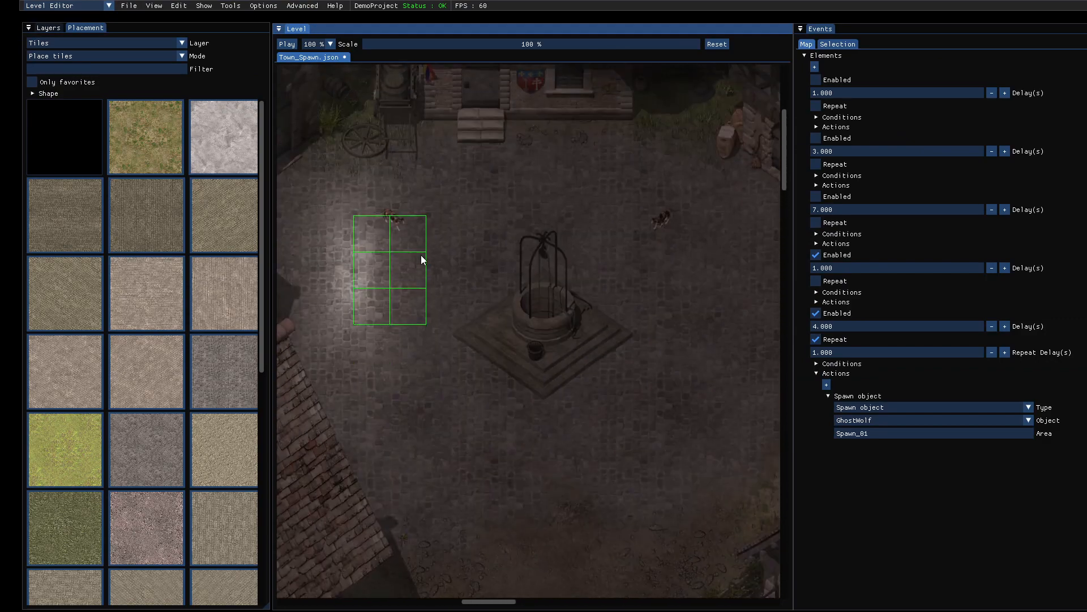
pyautogui.hscroll(5, 420, 260)
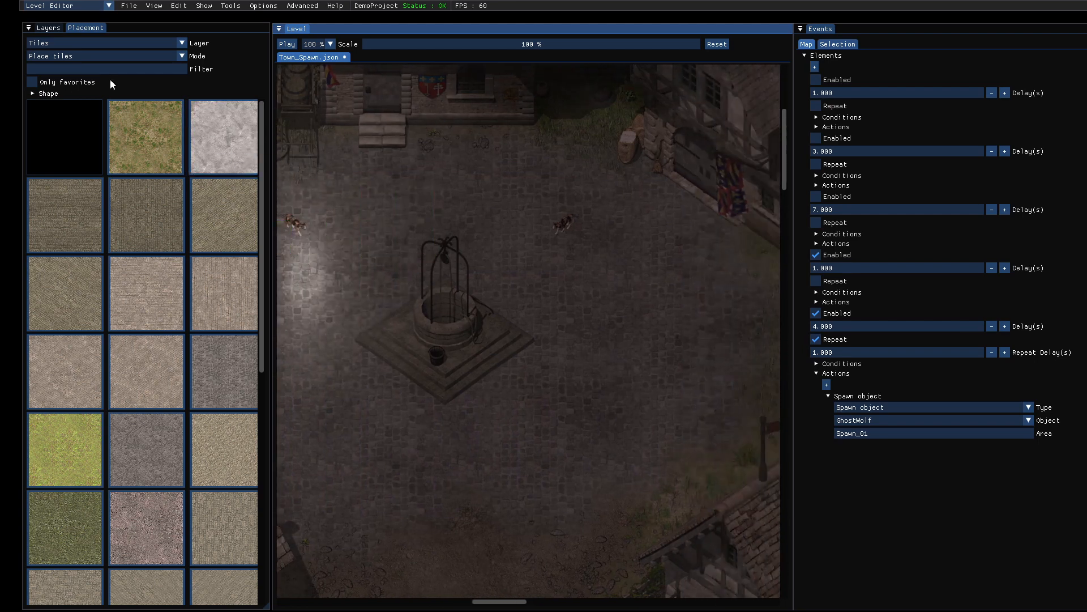
pyautogui.click(45, 44)
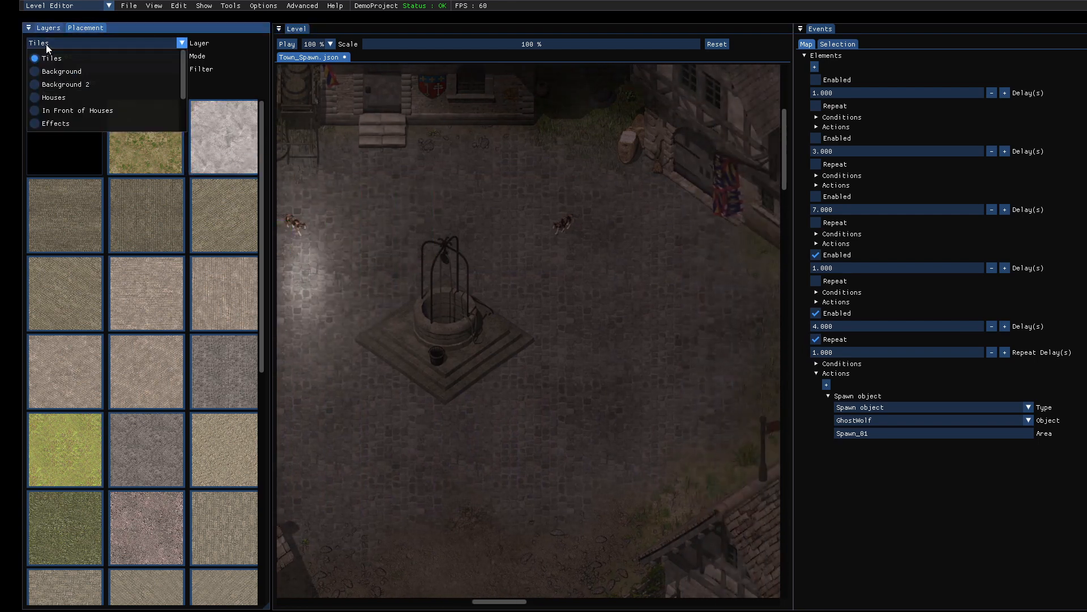
pyautogui.click(56, 97)
pyautogui.click(81, 27)
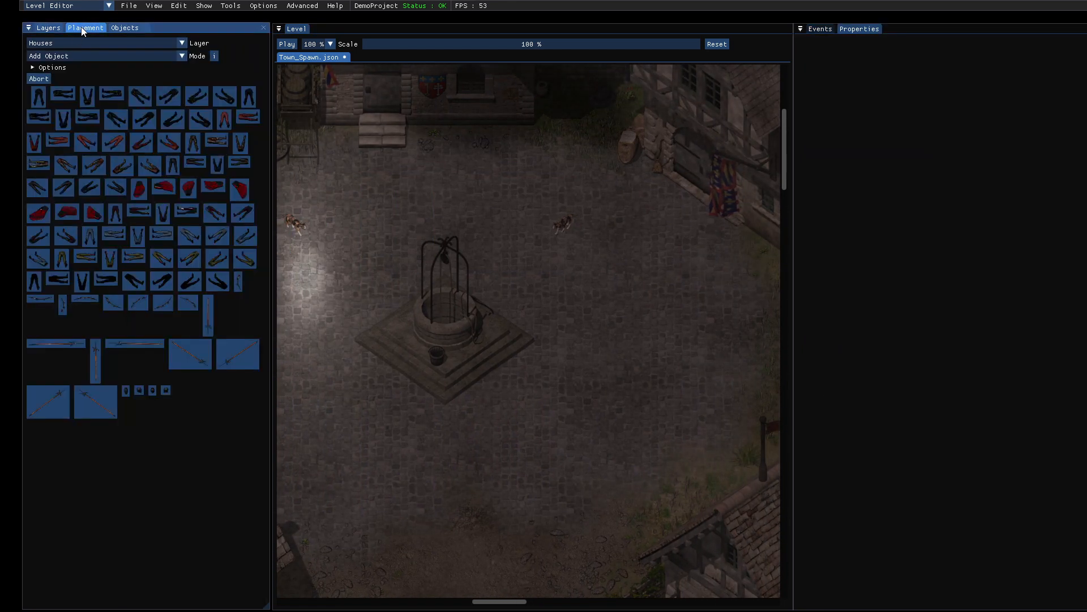
pyautogui.click(56, 56)
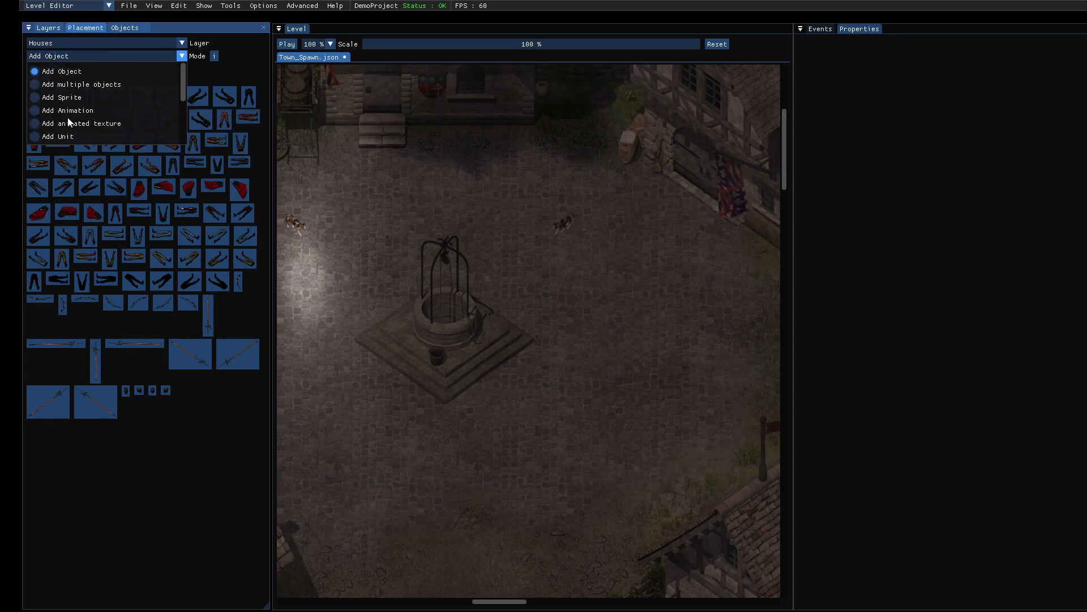
pyautogui.scroll(-2, 69, 121)
pyautogui.click(65, 86)
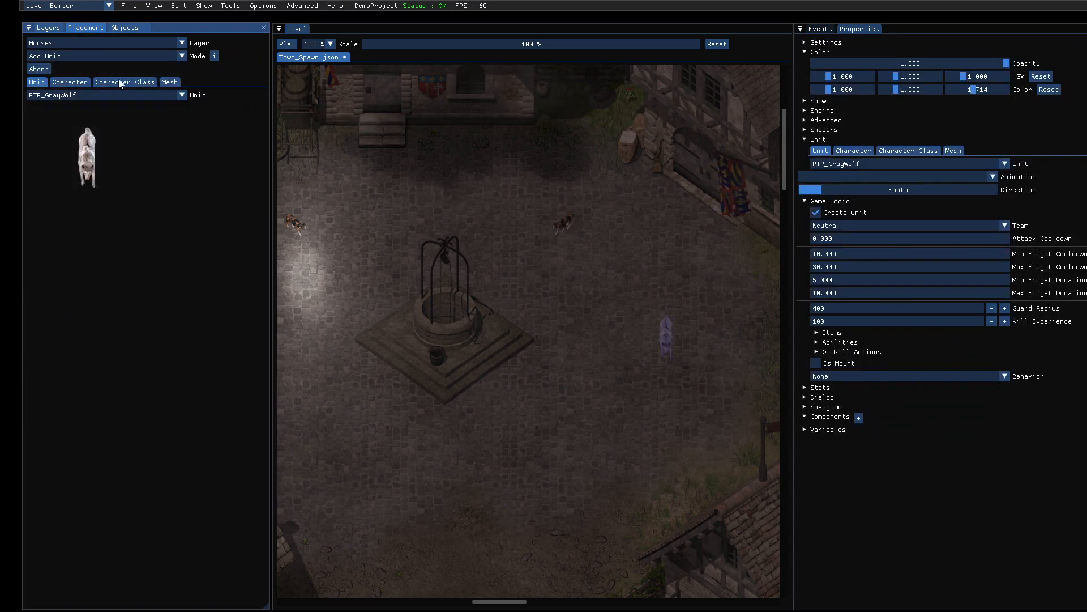
pyautogui.click(77, 82)
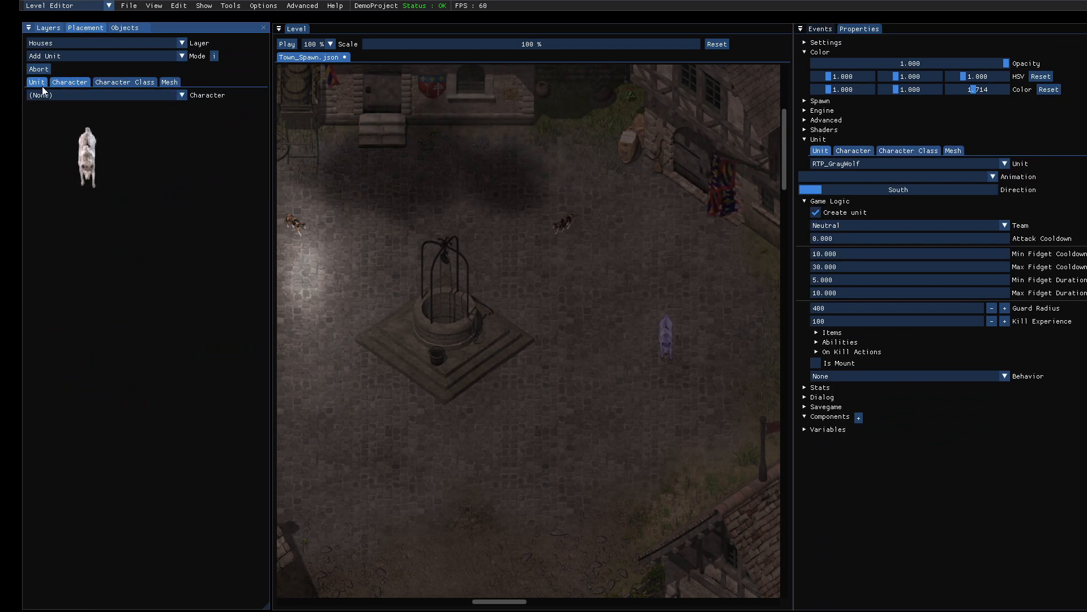
pyautogui.click(37, 84)
pyautogui.click(80, 94)
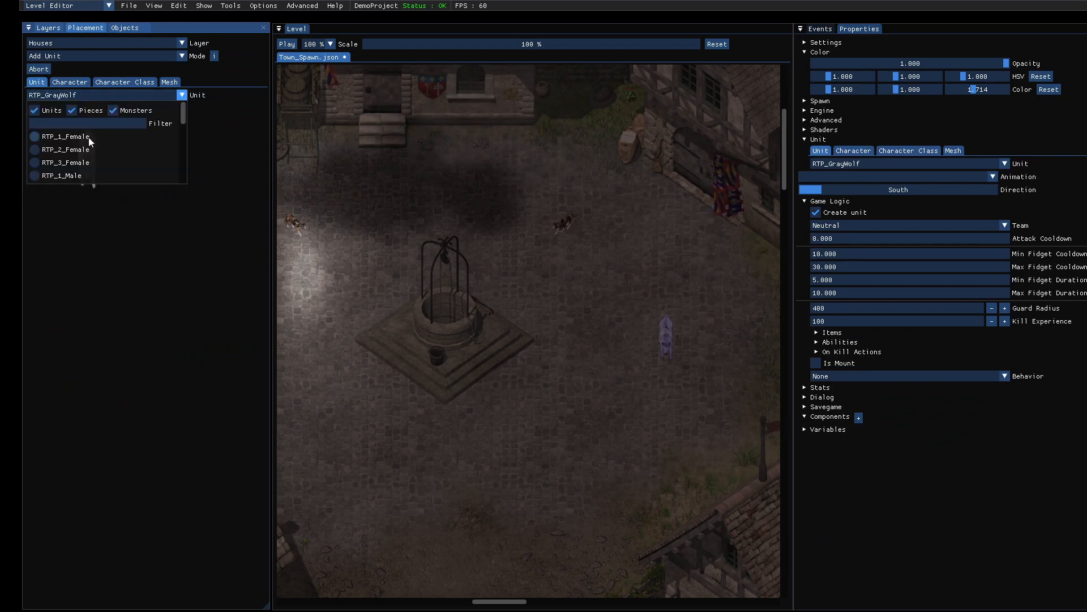
pyautogui.scroll(-5, 90, 147)
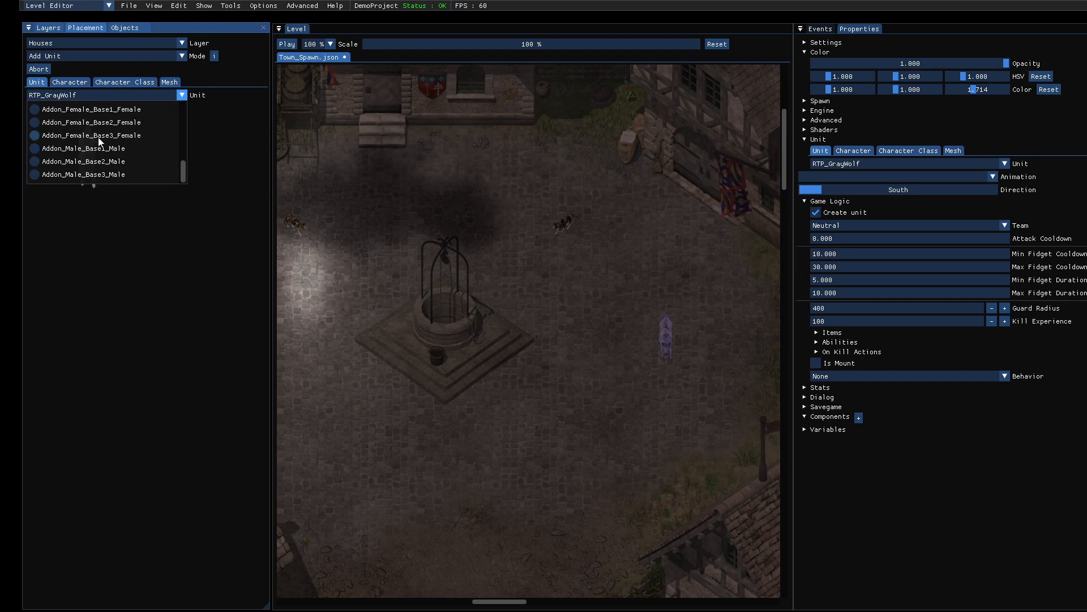
pyautogui.scroll(5, 113, 144)
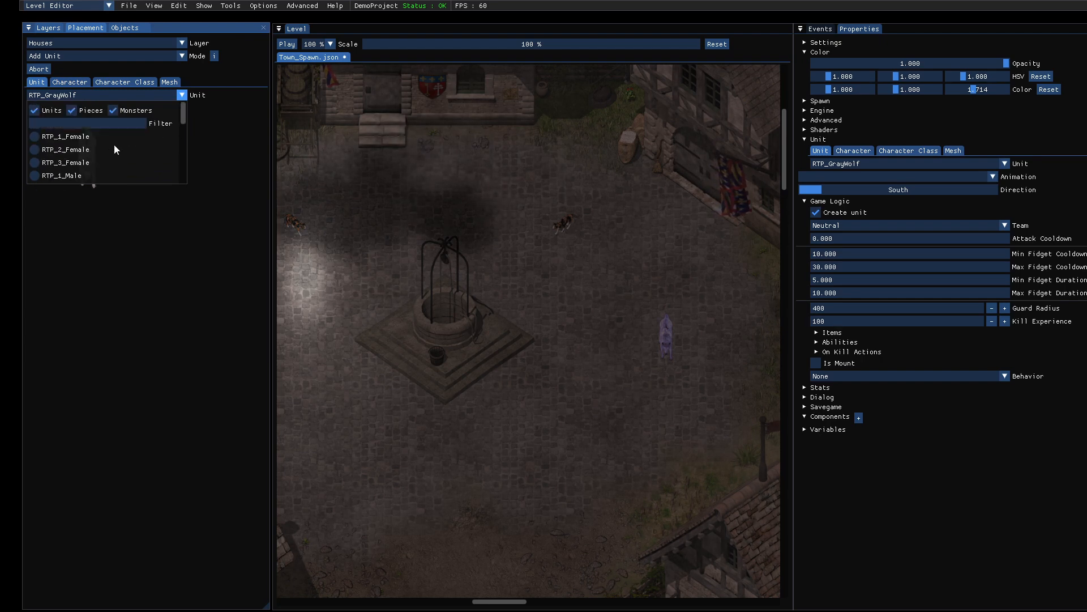
pyautogui.click(174, 251)
# - Choose the saved character CustomGoblin_01, using its first list entry, as the unit to place
pyautogui.click(79, 84)
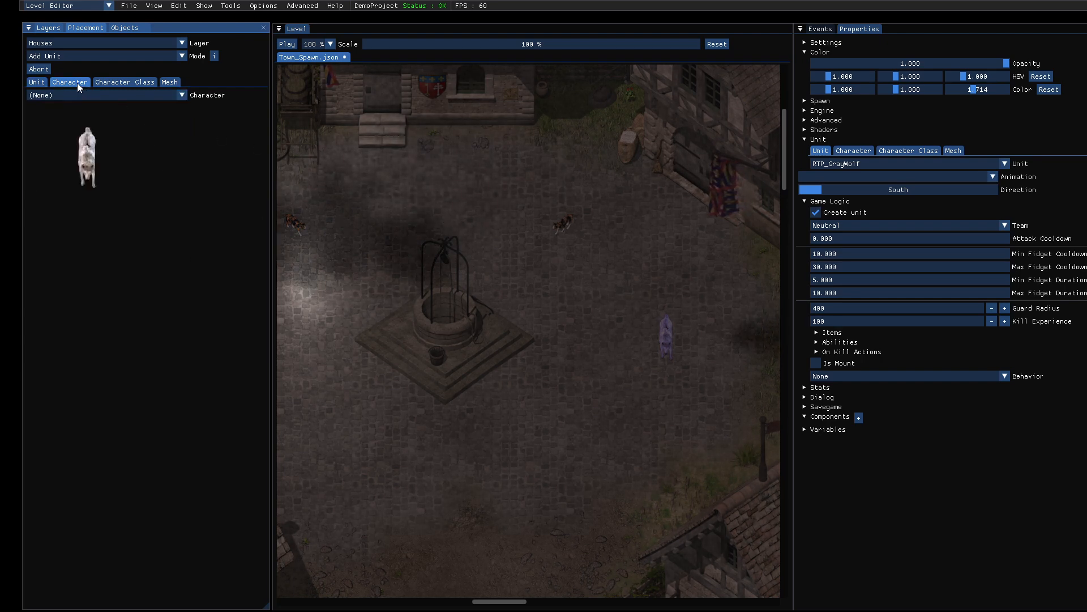
pyautogui.click(103, 94)
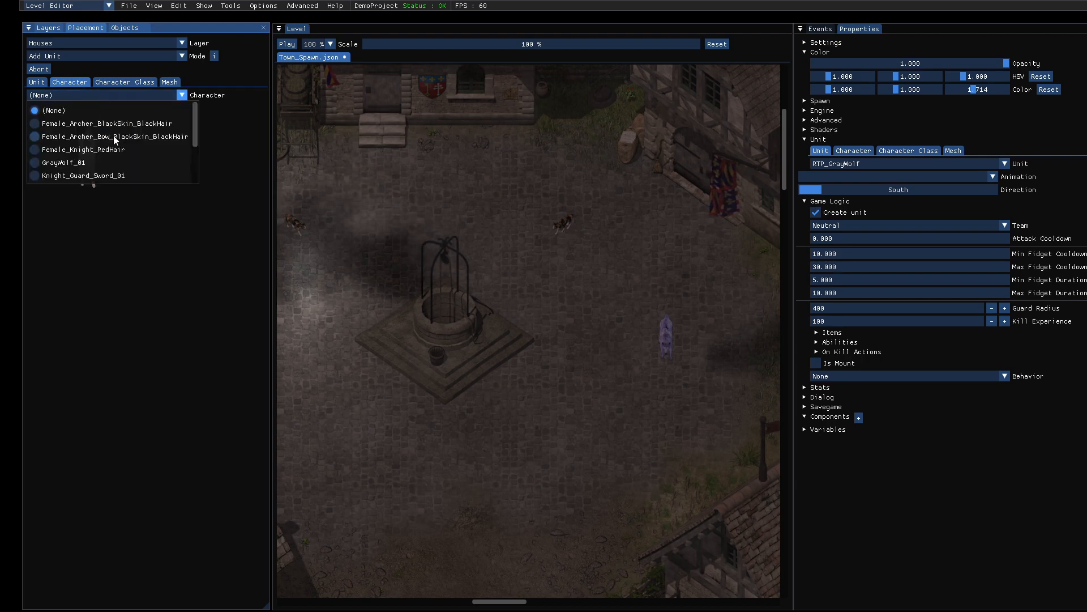
pyautogui.scroll(-1, 115, 140)
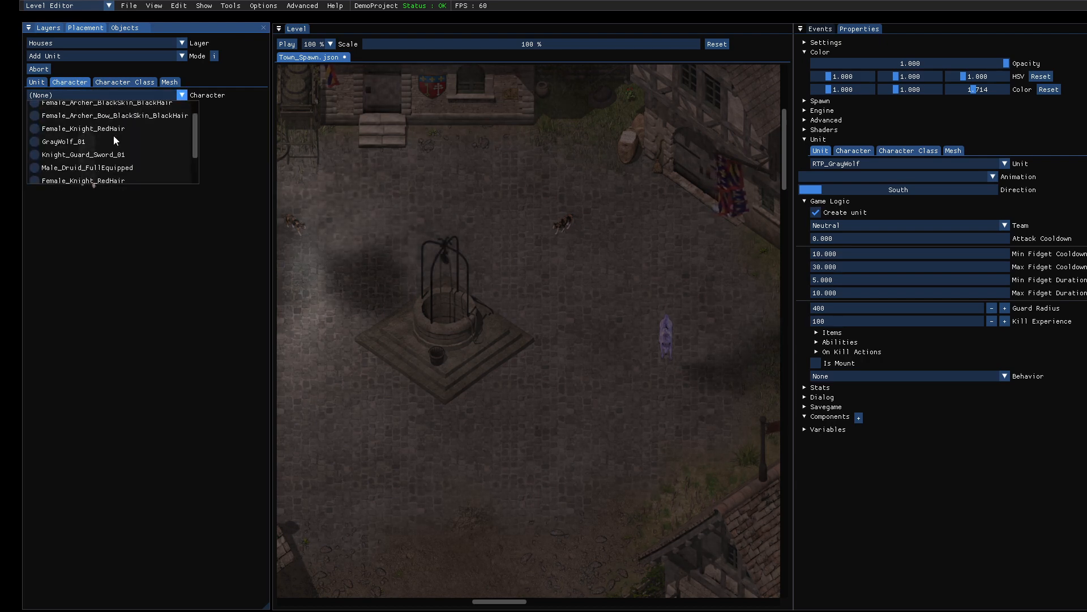
pyautogui.scroll(-3, 114, 140)
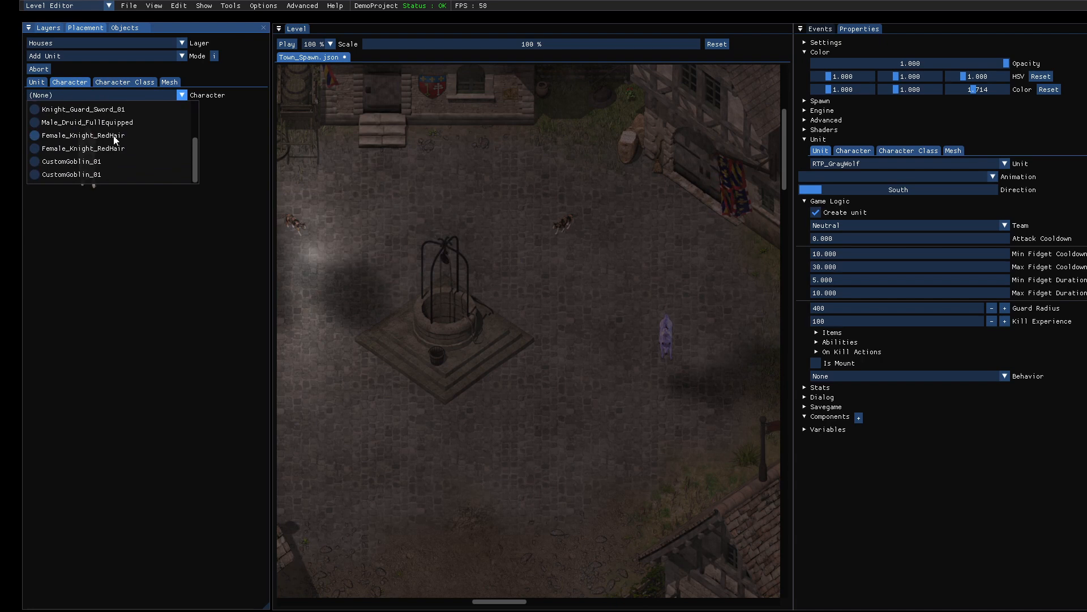
pyautogui.click(90, 162)
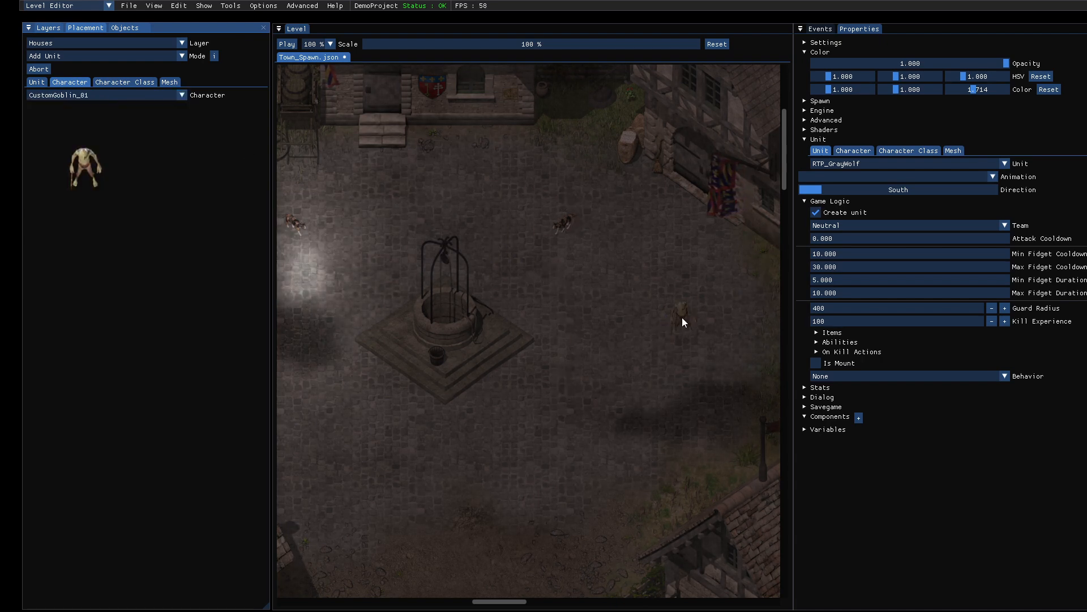
# - Assign the goblin to the Enemy team and place one on the town square just east of the well
pyautogui.click(886, 226)
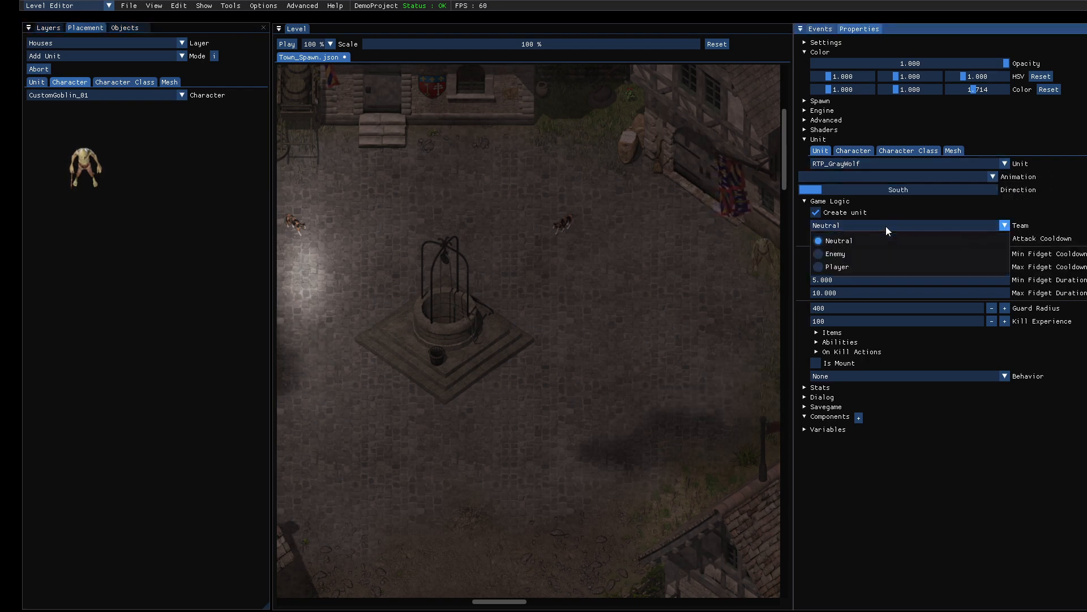
pyautogui.click(848, 256)
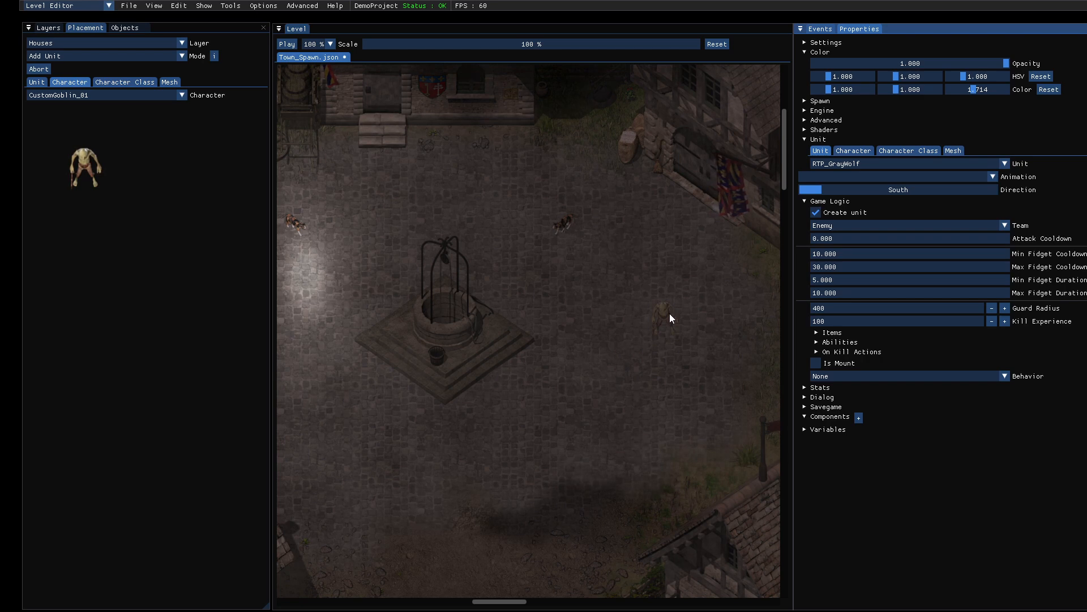
pyautogui.click(670, 314)
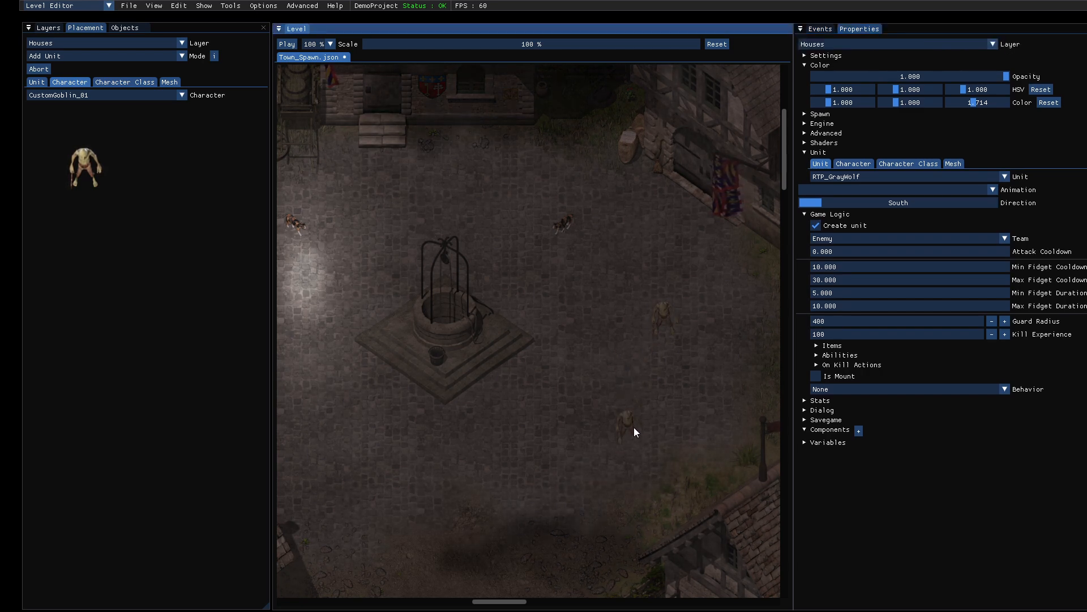
pyautogui.press('Escape')
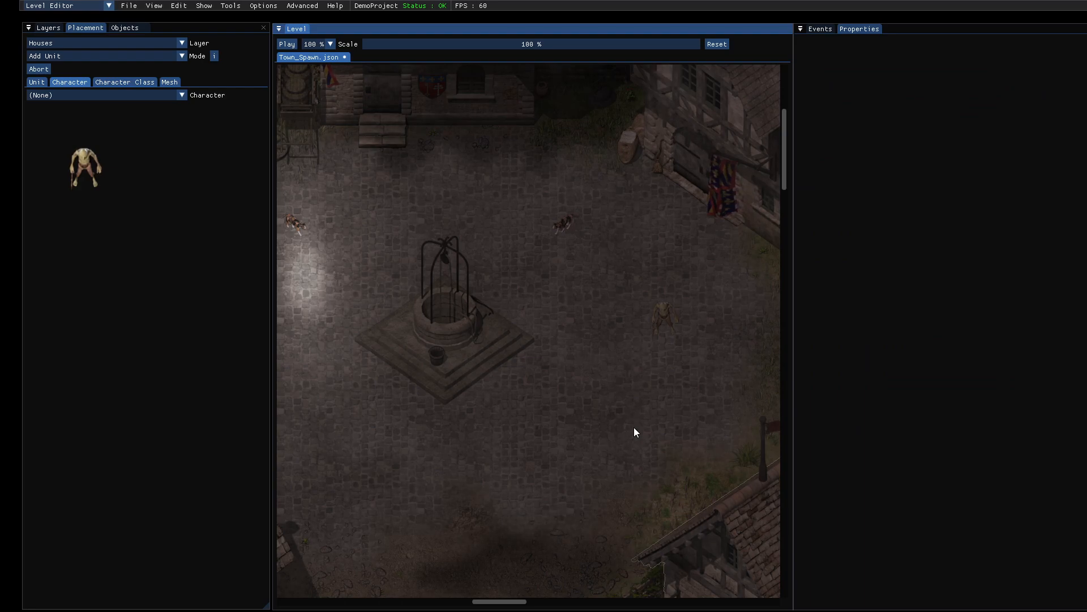
# - Playtest the level, moving the player around the square to check the goblin's pursuit and attacks, and strike the goblin before exiting
pyautogui.press('F5')
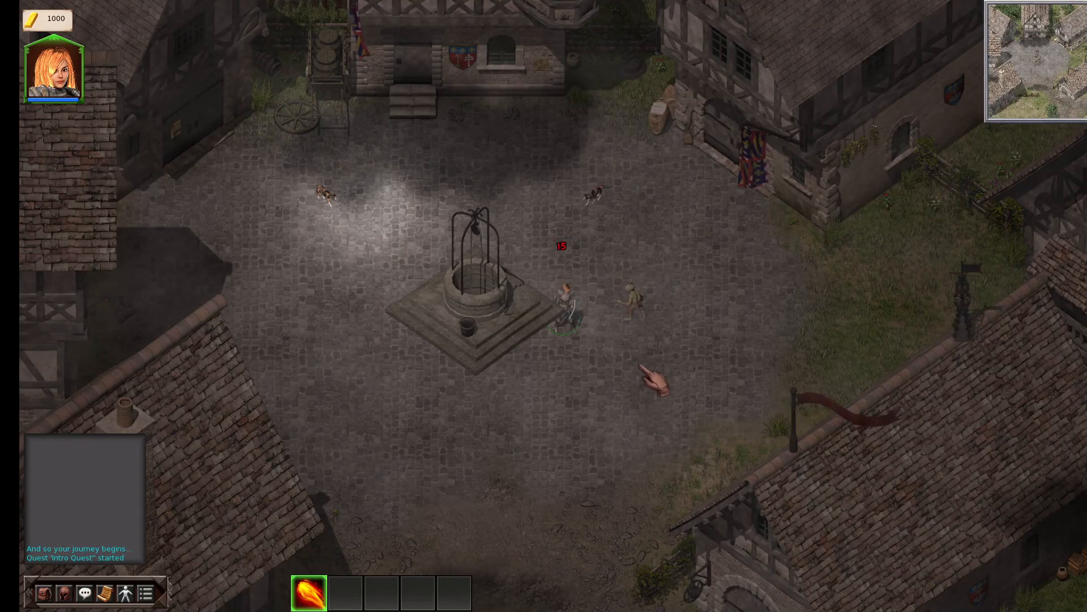
pyautogui.click(640, 367)
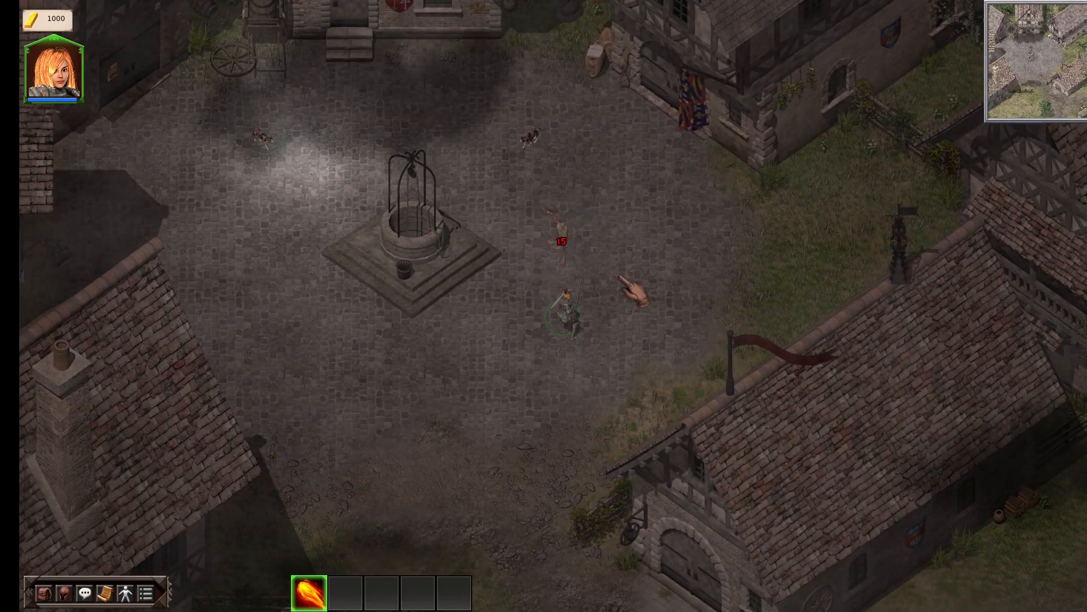
pyautogui.click(478, 396)
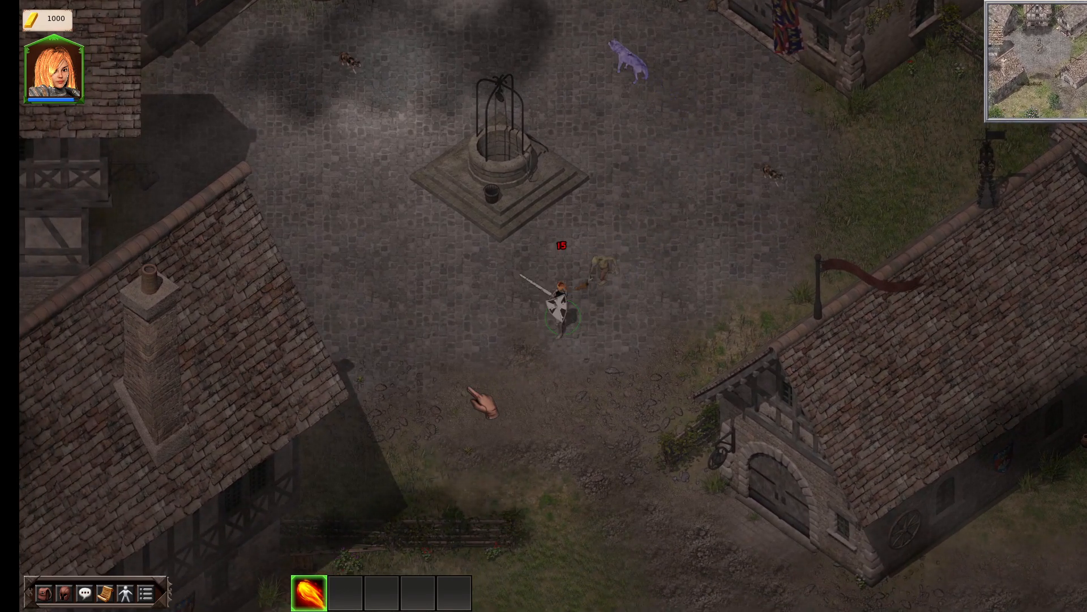
pyautogui.click(709, 188)
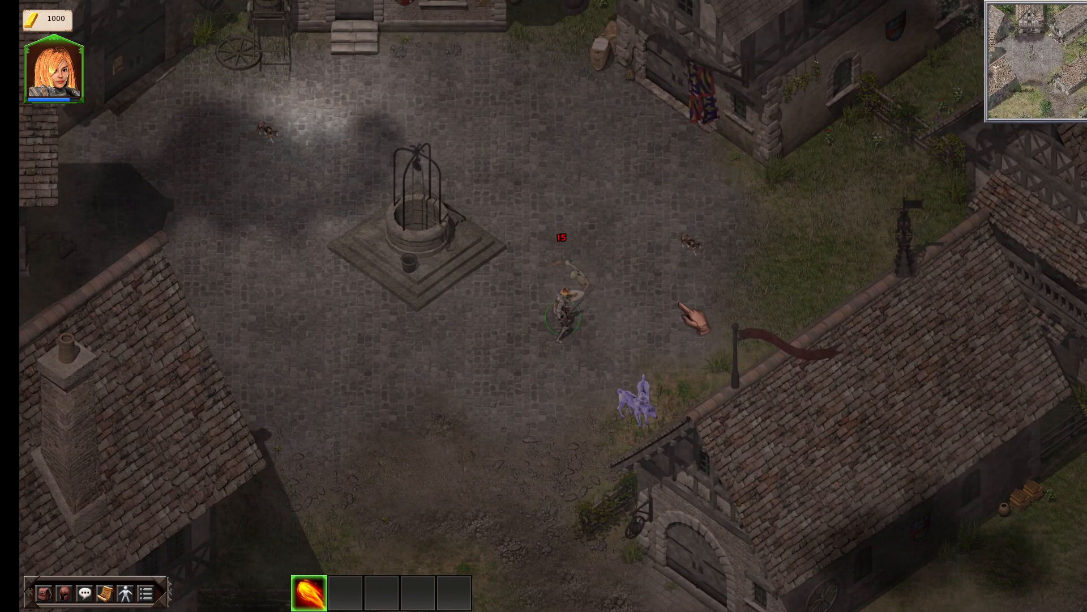
pyautogui.click(427, 365)
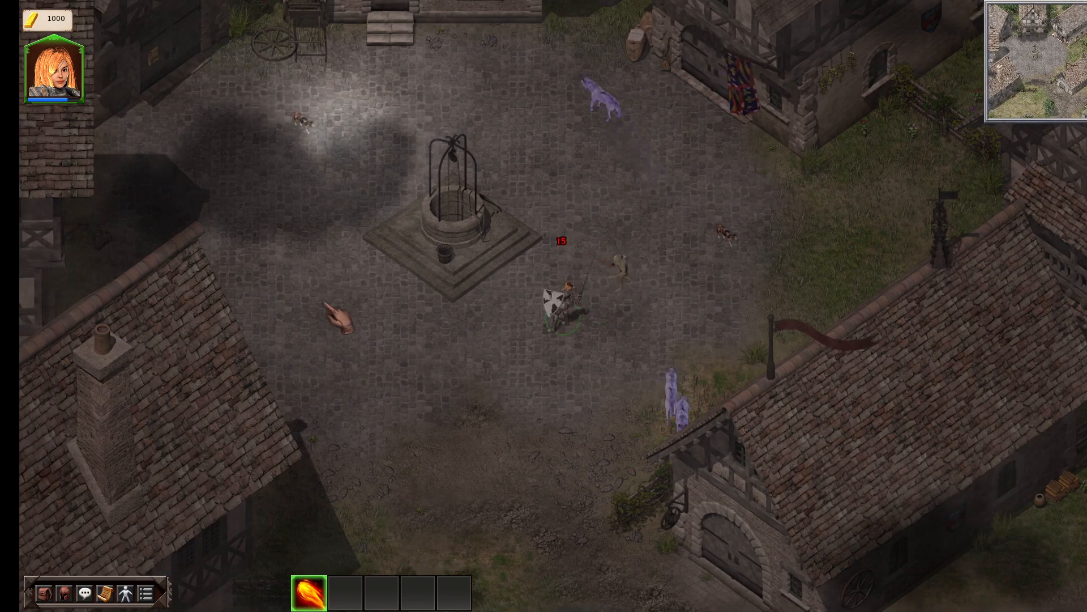
pyautogui.click(325, 305)
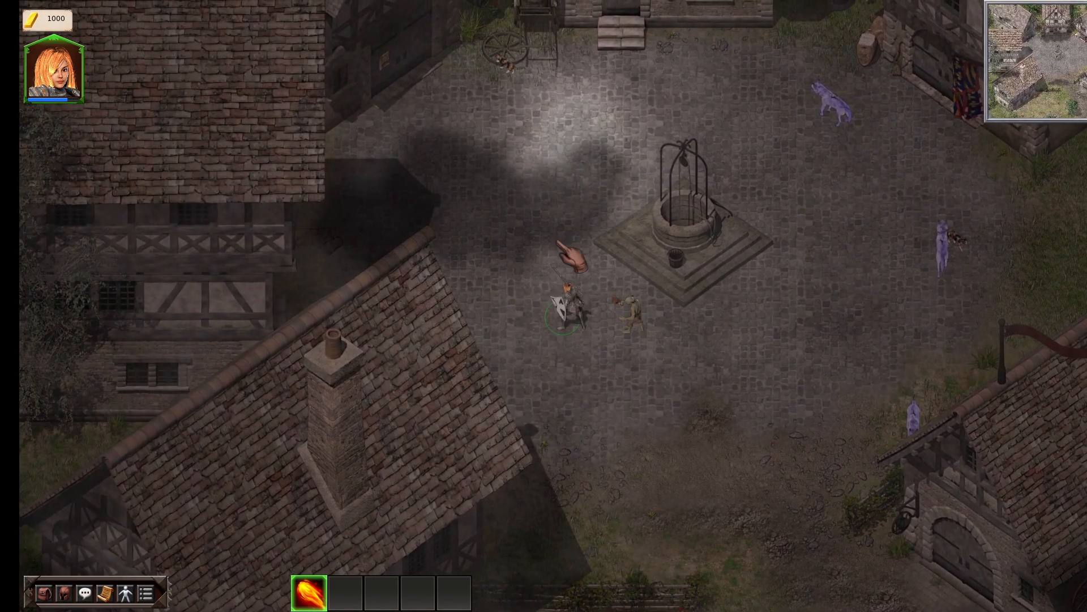
pyautogui.click(637, 318)
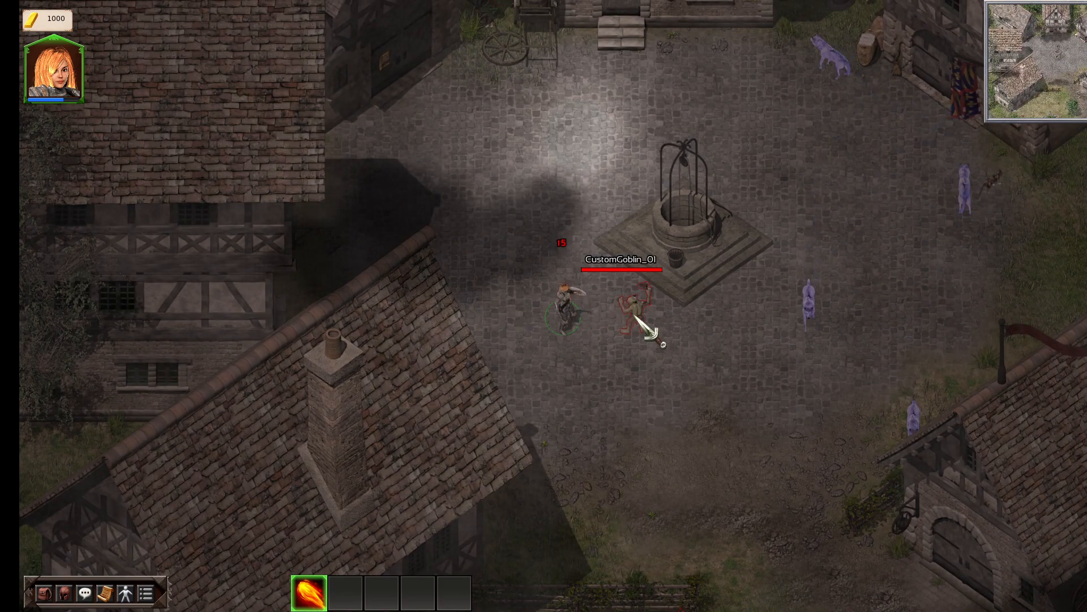
pyautogui.press('Escape')
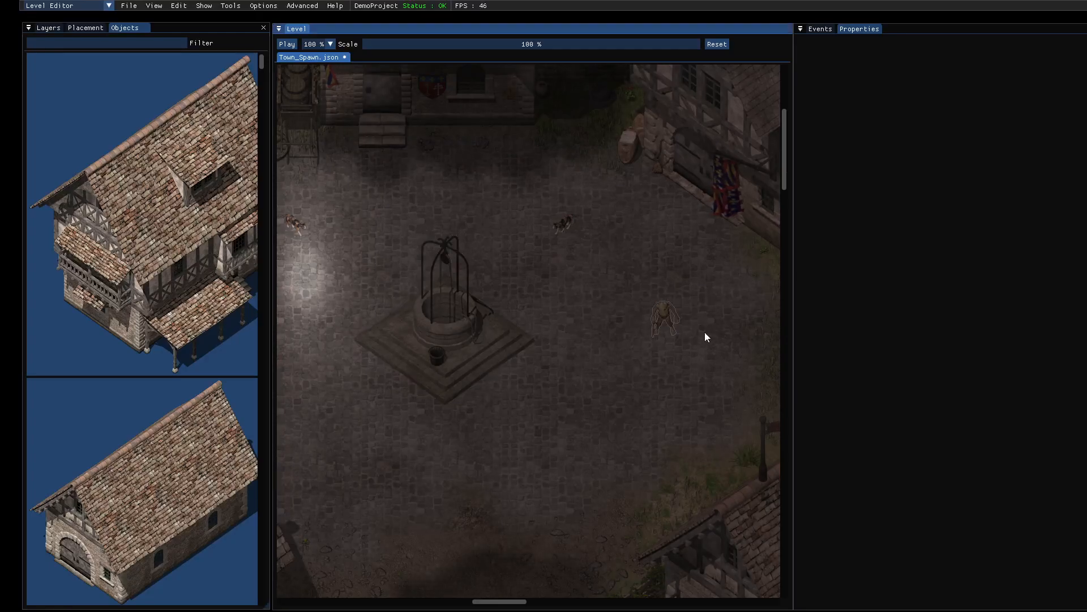
# - Switch to the Character Editor and add a third event, of type Effect, to the goblin's Attack 1 animation
pyautogui.click(86, 6)
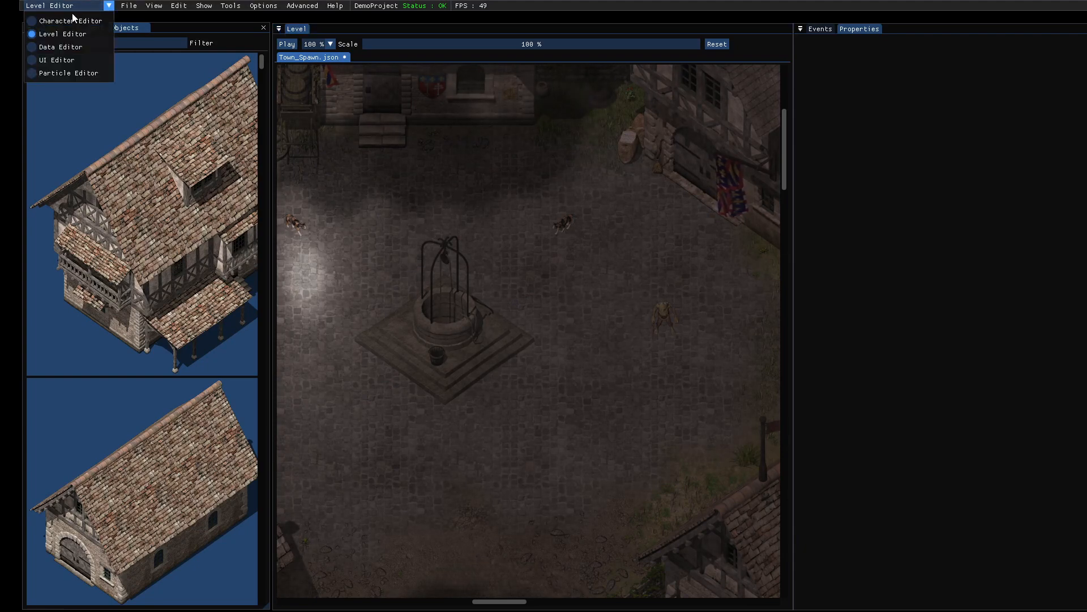
pyautogui.click(62, 21)
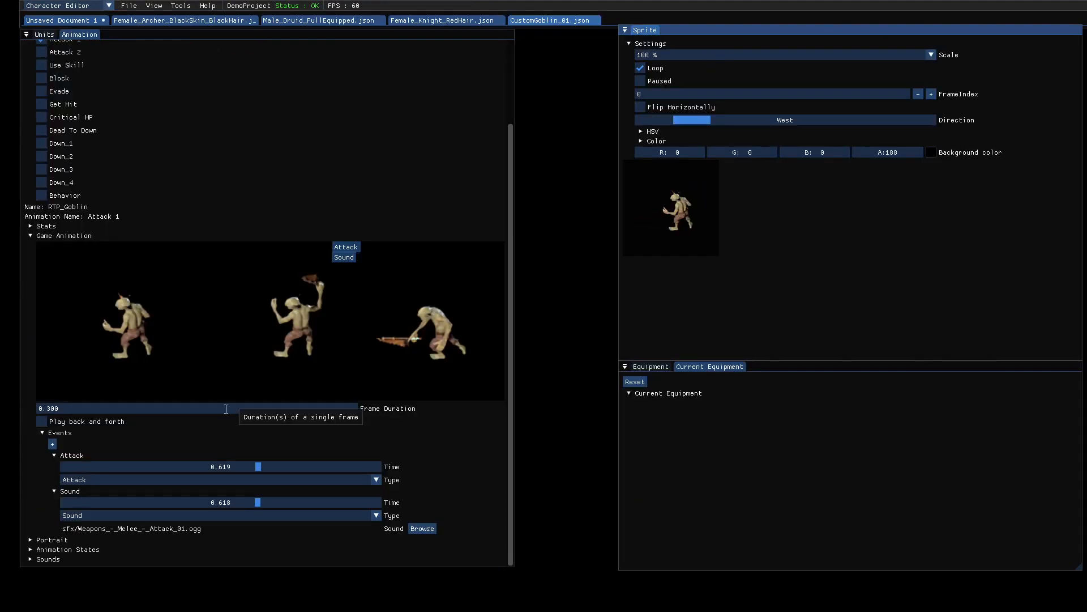
pyautogui.click(54, 443)
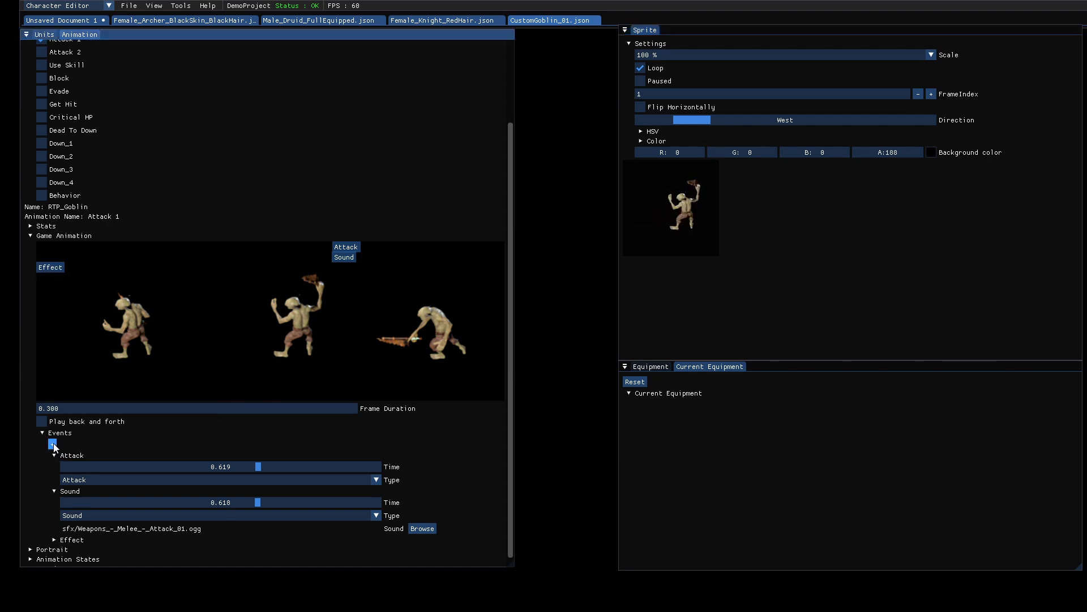
pyautogui.scroll(-1, 198, 421)
pyautogui.click(52, 531)
pyautogui.scroll(-2, 136, 455)
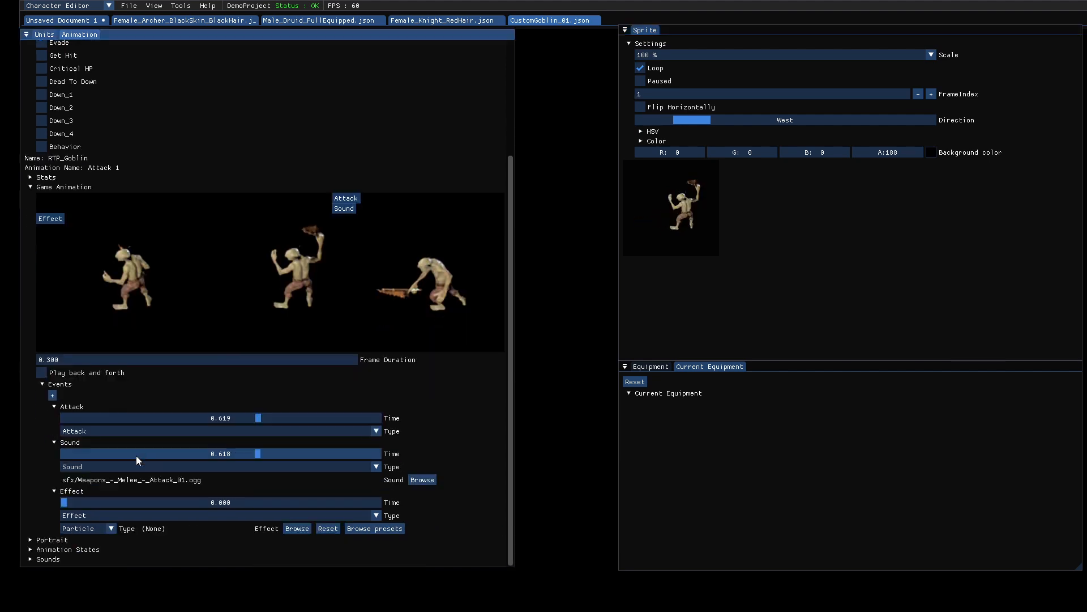
pyautogui.click(80, 515)
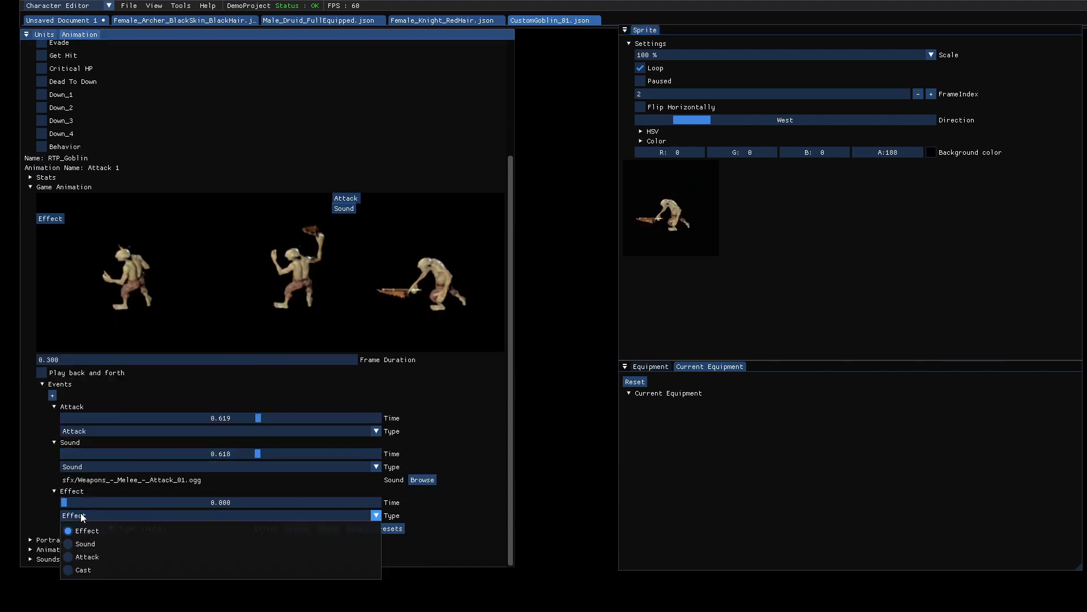
pyautogui.click(46, 532)
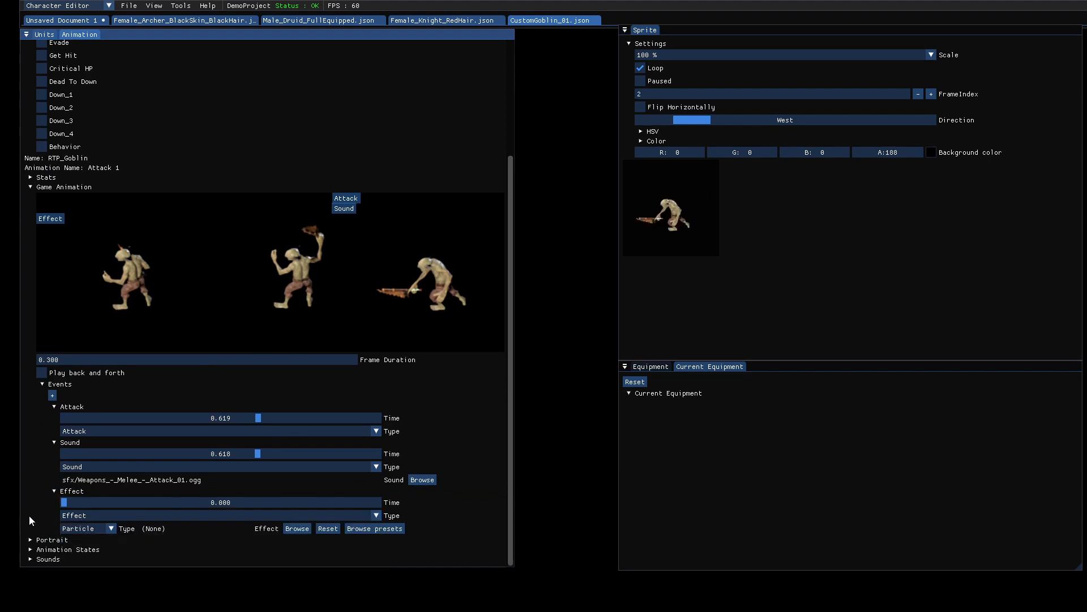
# - Keep the new event's effect type as Particle and assign the particle file Hit_01.json to it
pyautogui.click(111, 528)
pyautogui.click(111, 528)
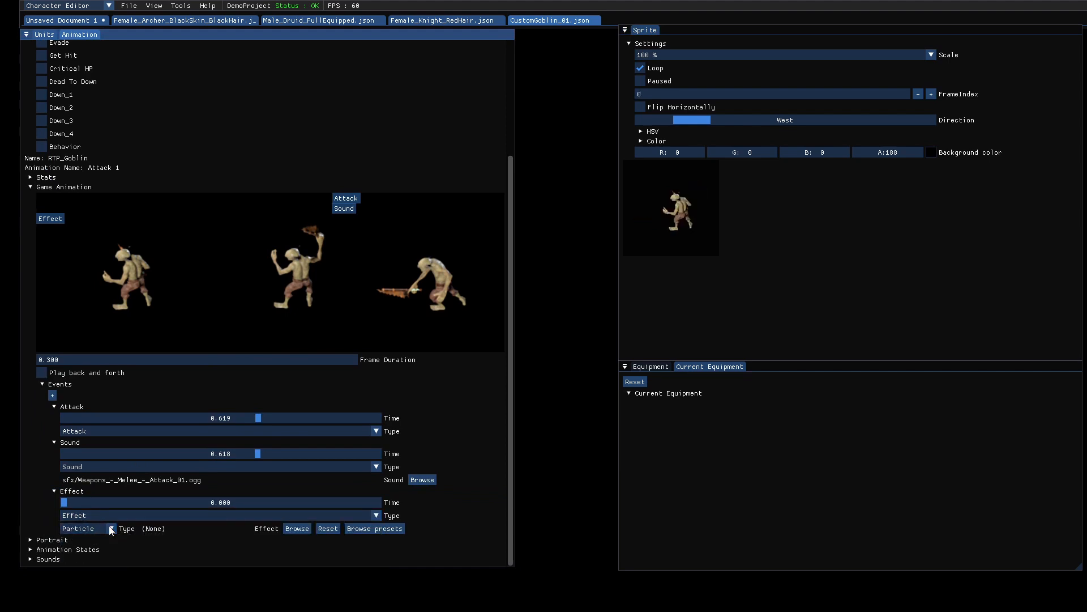
pyautogui.click(295, 528)
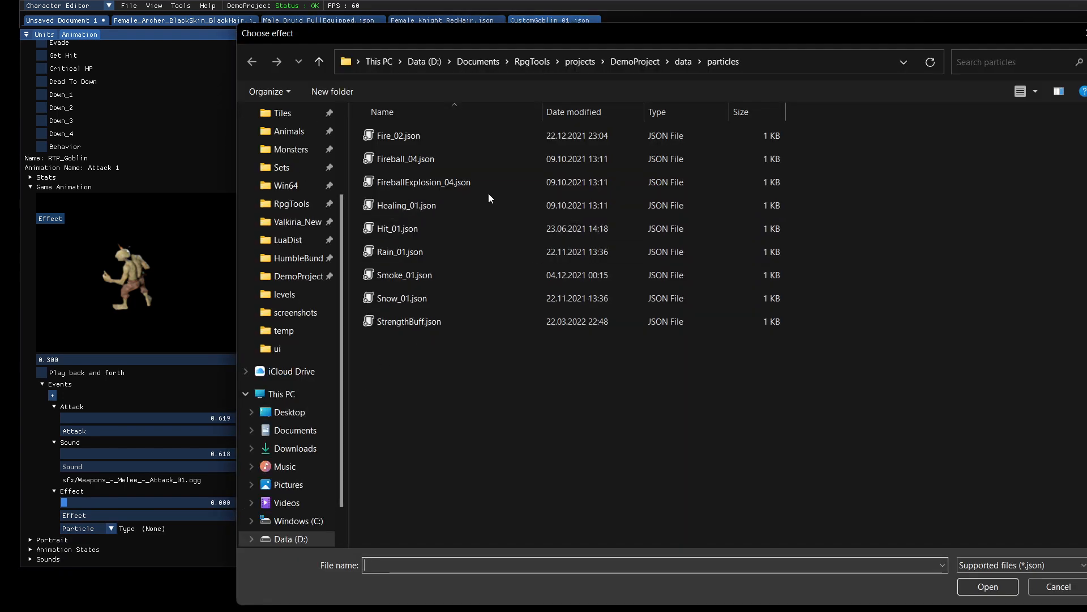
pyautogui.doubleClick(429, 227)
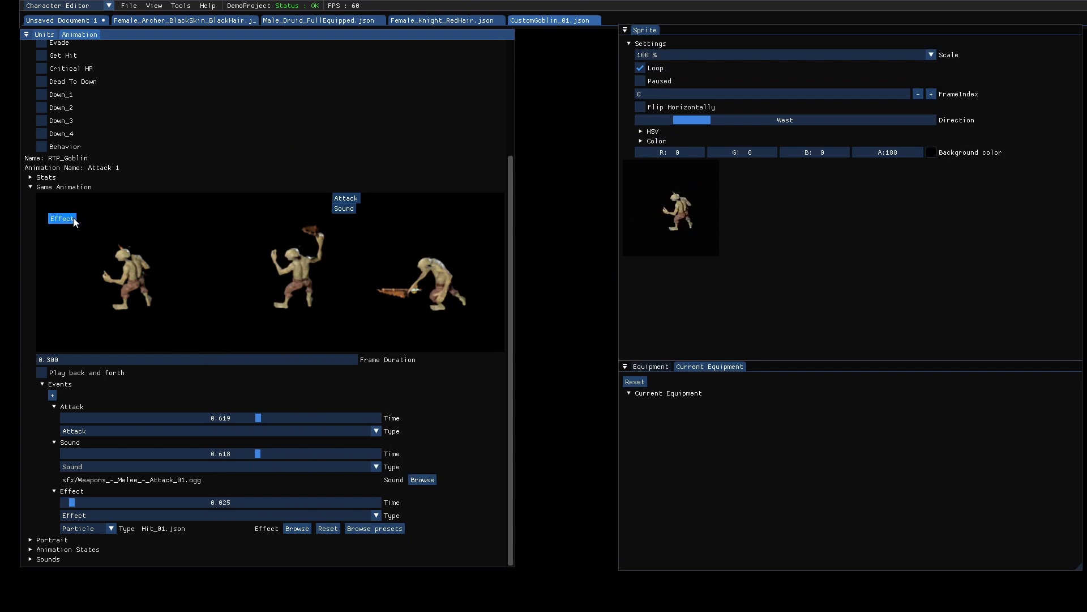
# - Move the Effect event to about 0.485 on the Attack 1 timeline and save the goblin character
pyautogui.moveTo(62, 223); pyautogui.dragTo(291, 218)
pyautogui.click(129, 6)
pyautogui.click(141, 63)
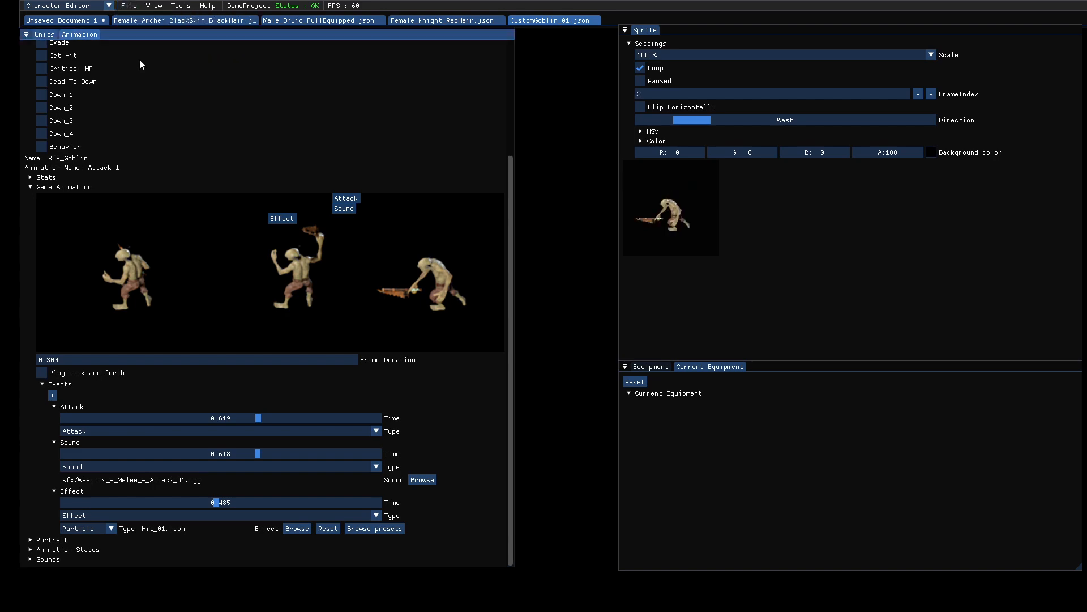
# - Playtest the town level to check the hit particle in the goblin's attack, strike the goblin, and exit the playtest
pyautogui.click(78, 7)
pyautogui.click(64, 35)
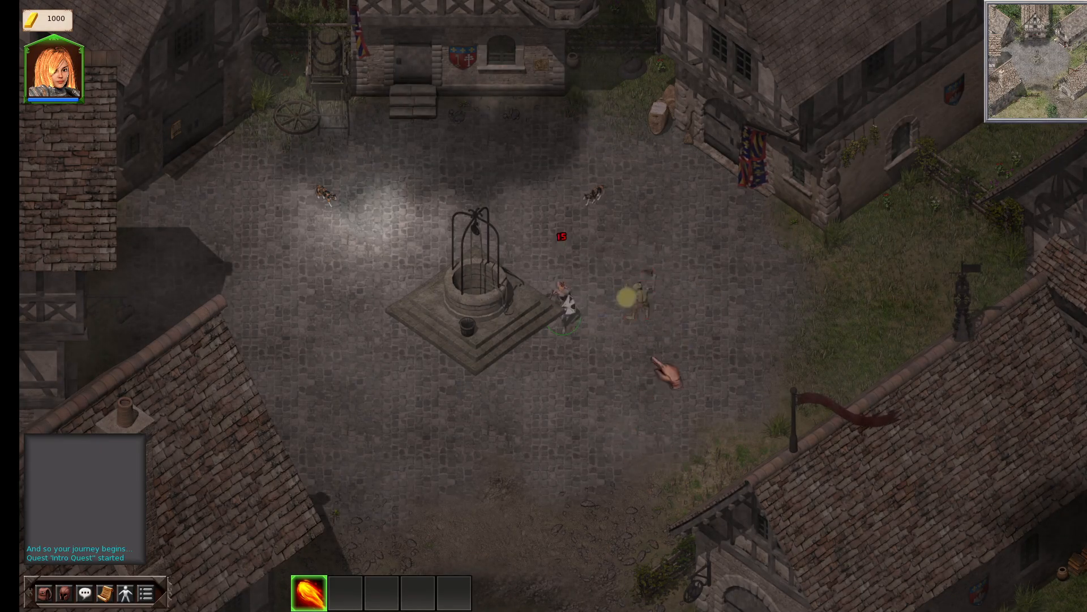
pyautogui.click(646, 310)
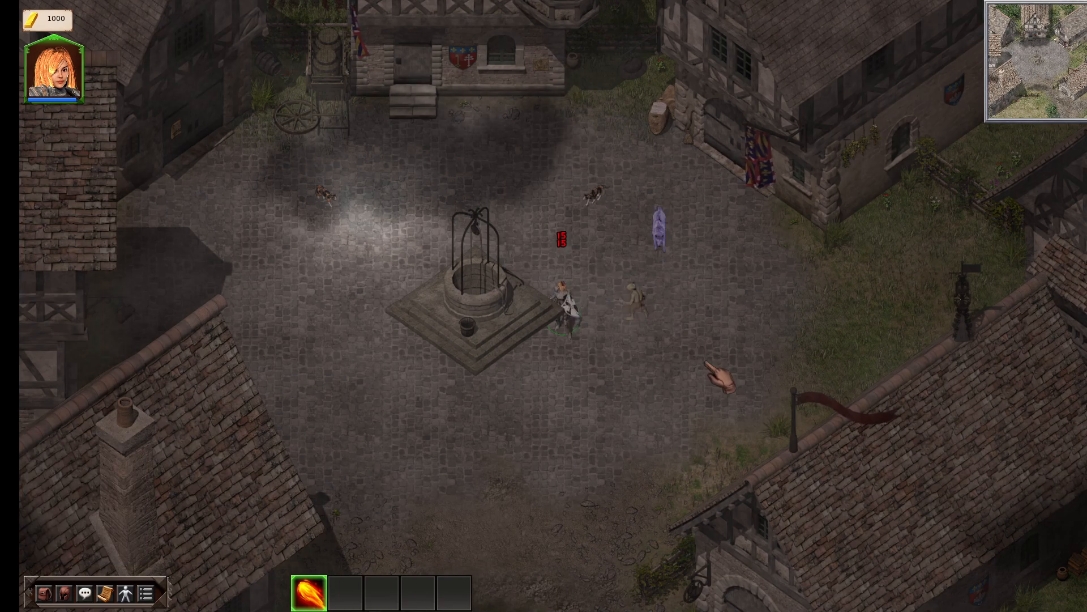
pyautogui.press('Escape')
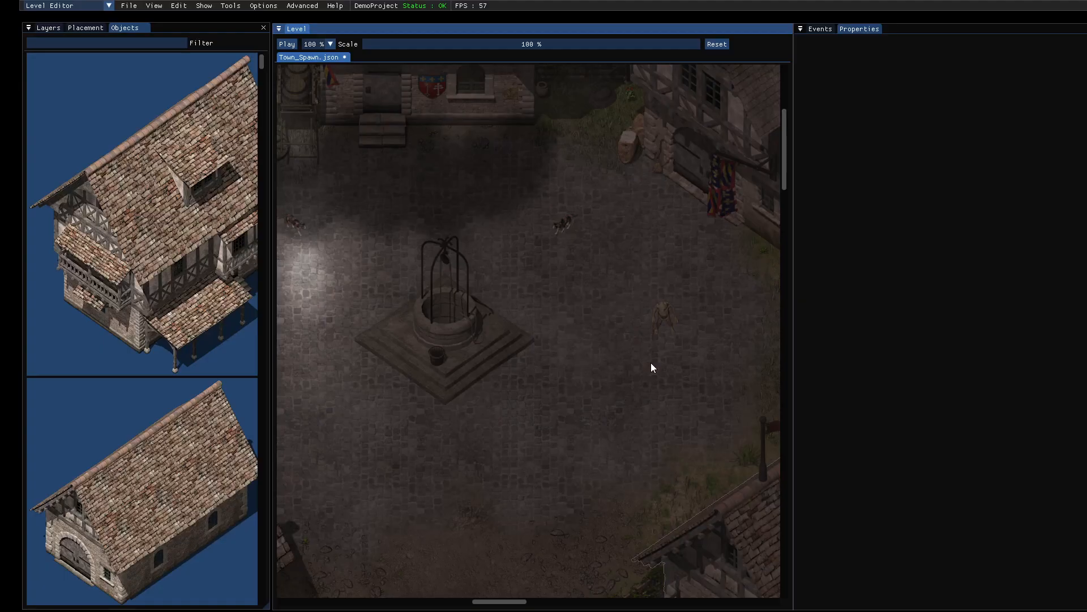
# - In the Character Editor, change the Effect event's effect type to Effekseer and assign explosion_01.efkefc
pyautogui.click(109, 5)
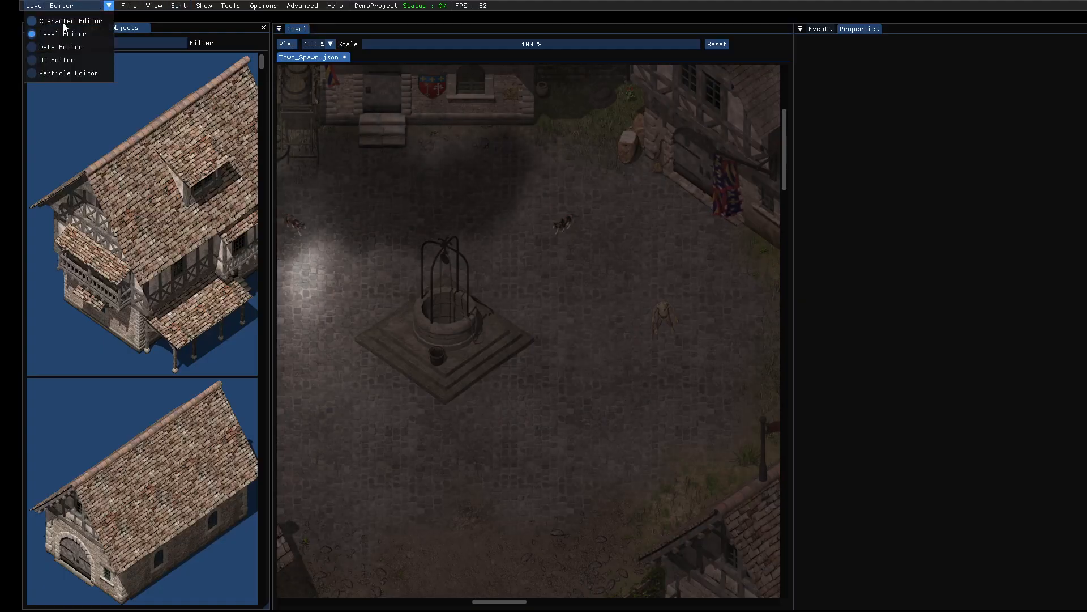
pyautogui.click(67, 21)
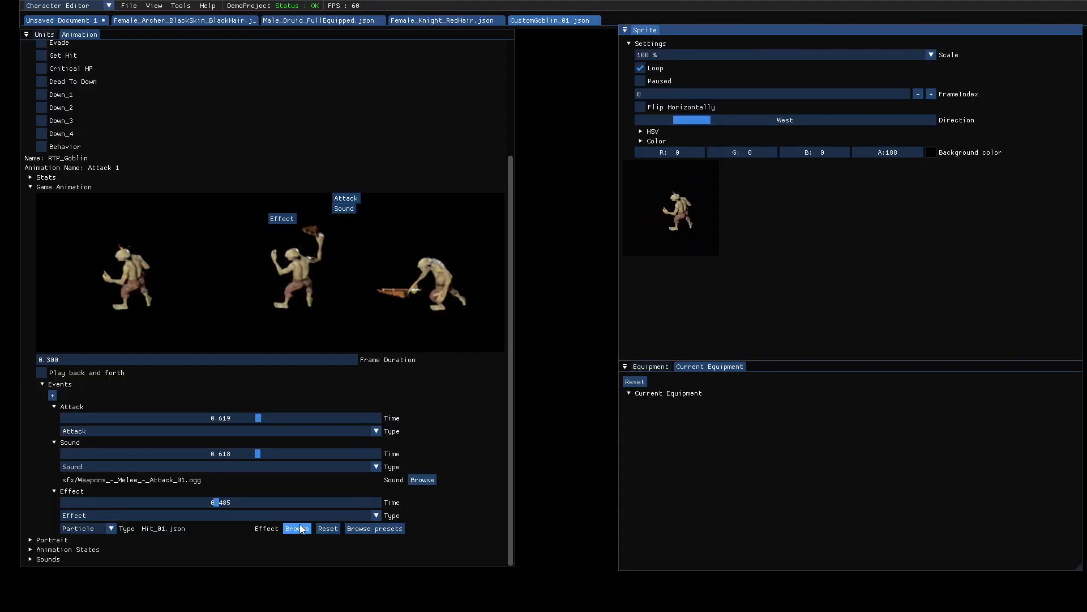
pyautogui.click(105, 526)
pyautogui.click(88, 555)
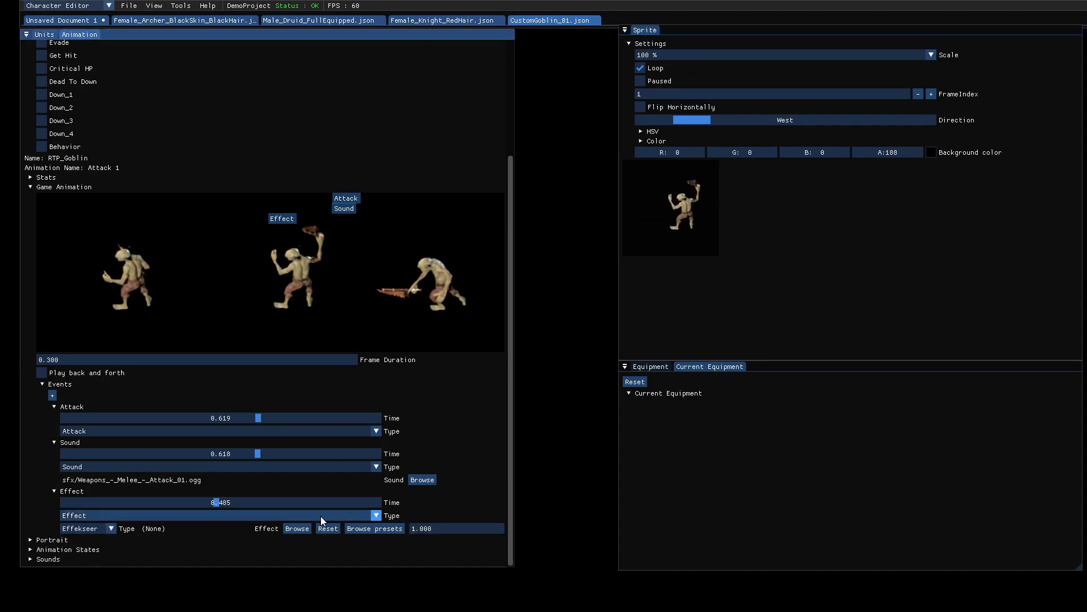
pyautogui.click(301, 531)
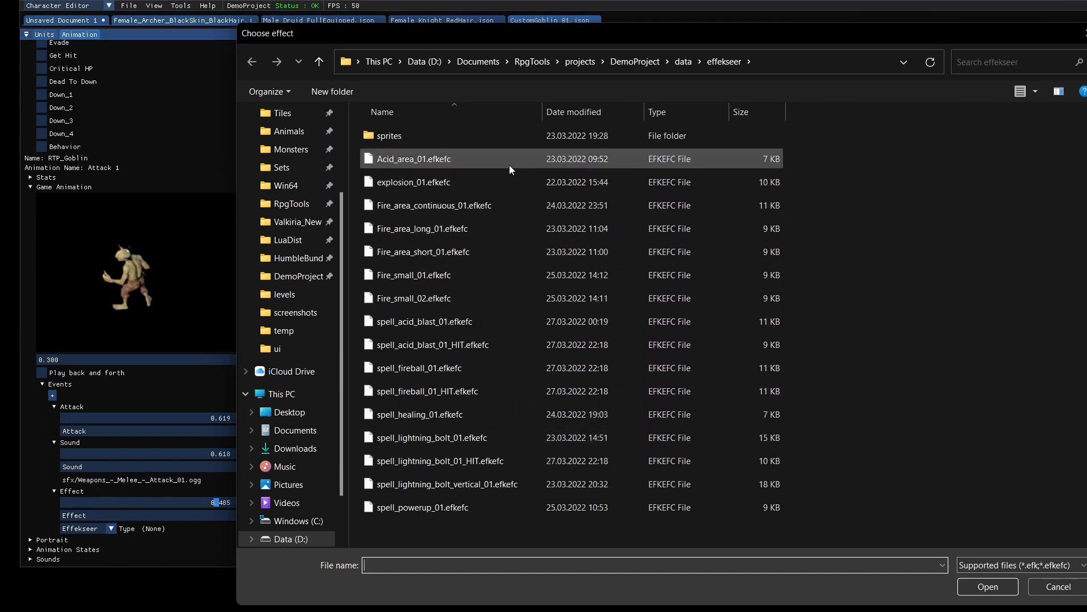
pyautogui.doubleClick(471, 182)
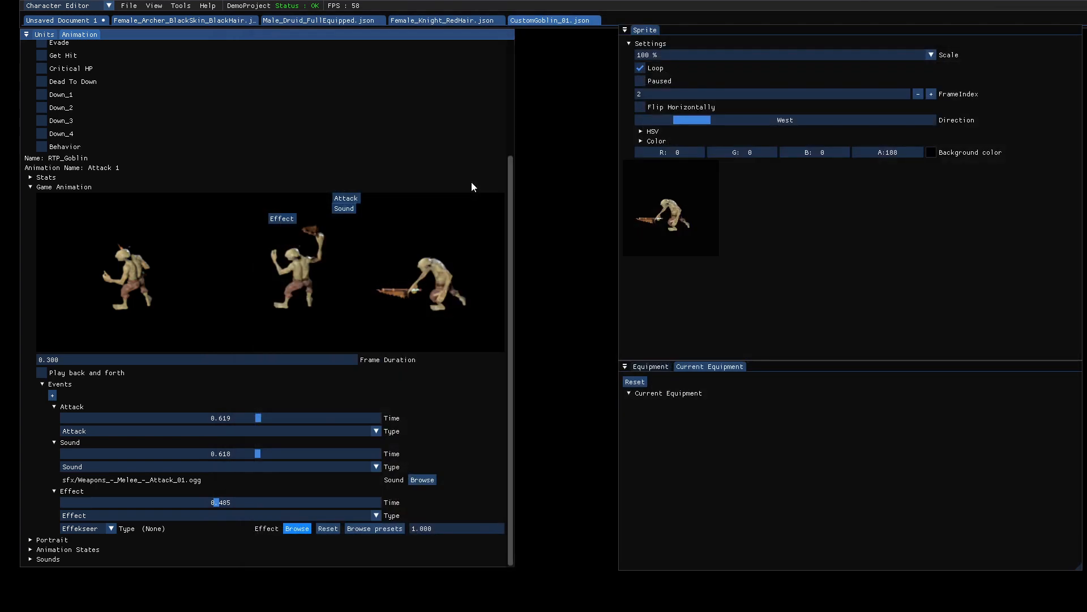
# - Playtest the level from the Level Editor to check the goblin's explosion effect, and exit the playtest
pyautogui.click(83, 7)
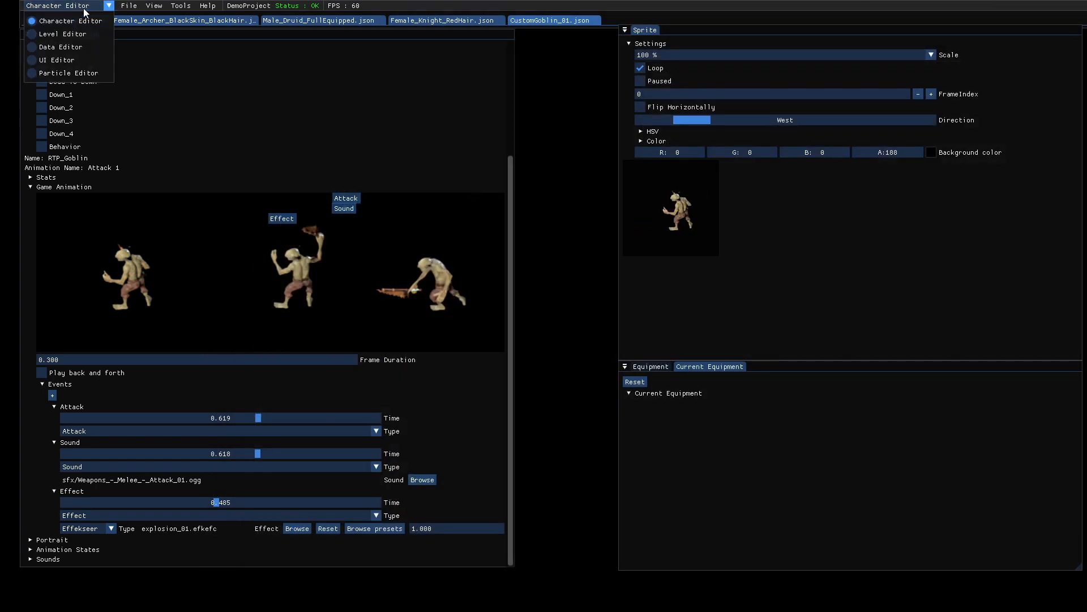
pyautogui.click(62, 32)
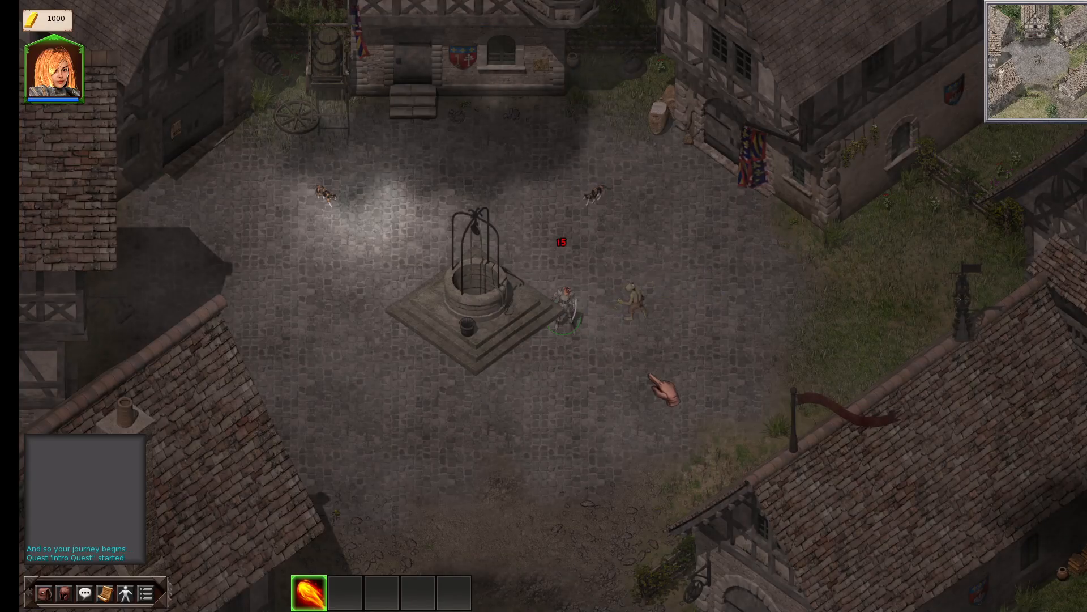
pyautogui.press('Escape')
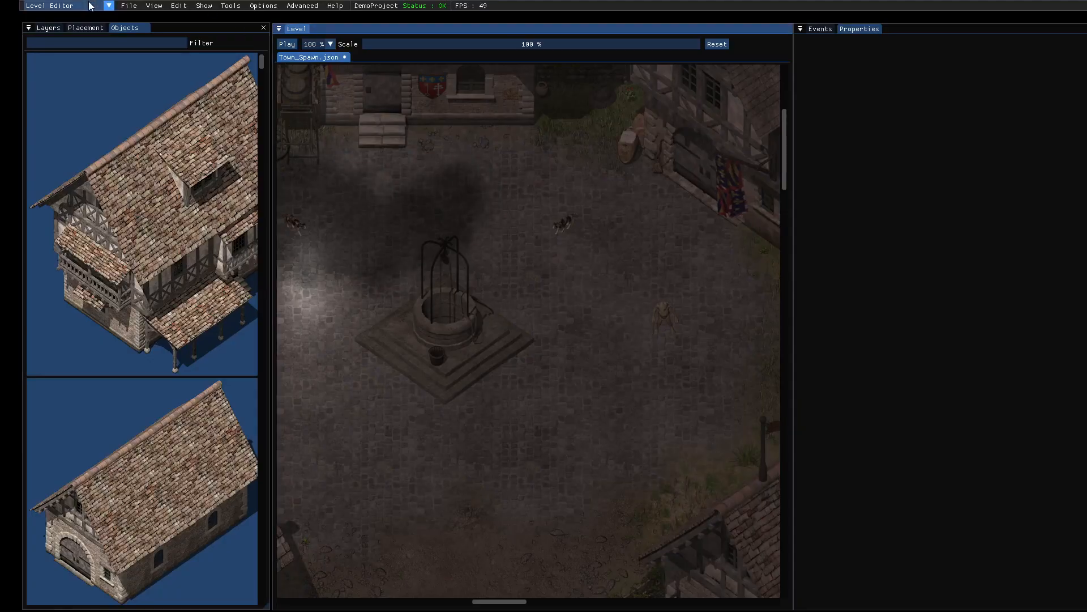
# - Return to the Character Editor and save CustomGoblin_01 with its explosion effect
pyautogui.click(86, 6)
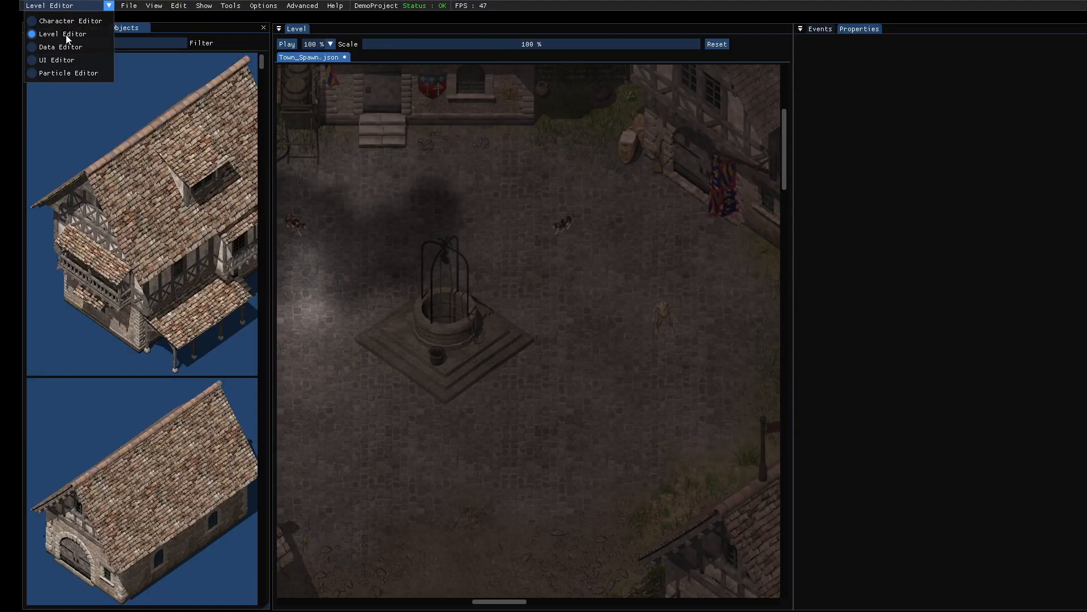
pyautogui.click(66, 21)
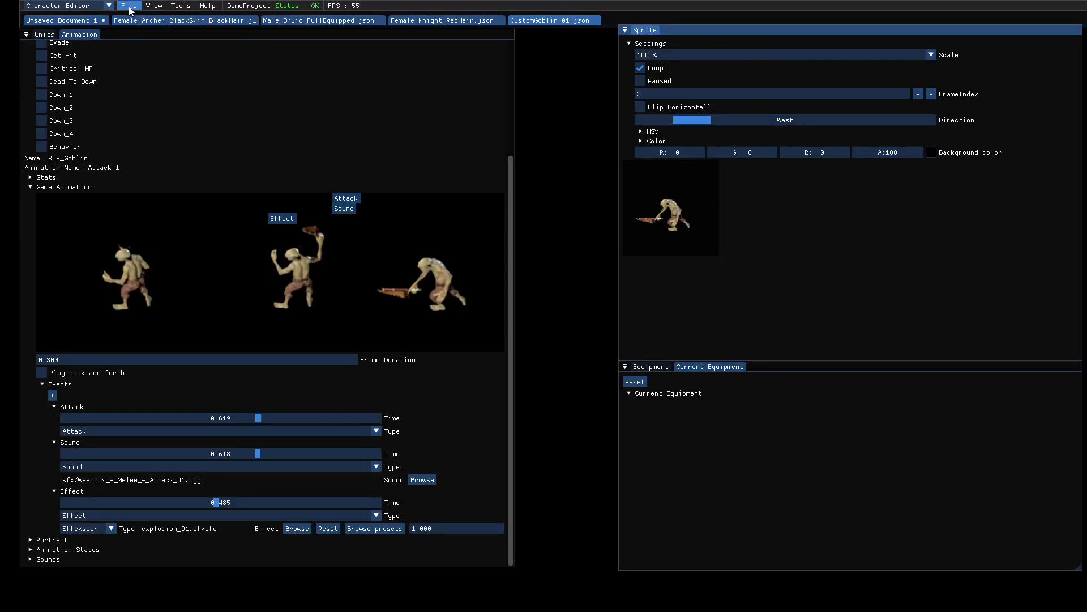
pyautogui.click(129, 5)
pyautogui.click(147, 60)
# - Playtest the level again to watch the saved goblin's explosion attack on the player, and return to the Character Editor
pyautogui.click(71, 8)
pyautogui.click(70, 34)
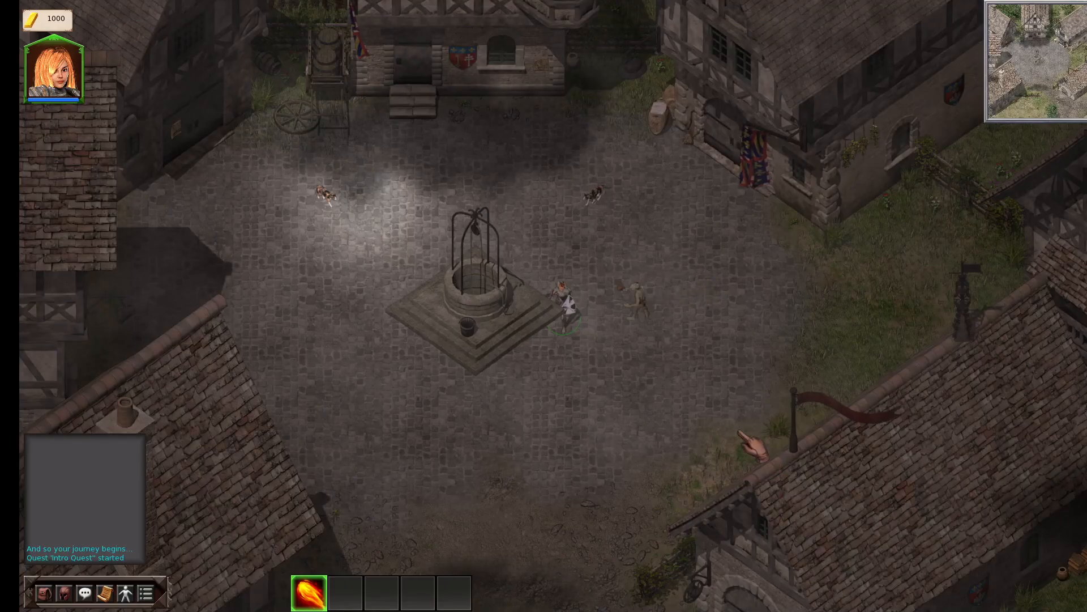
pyautogui.press('1')
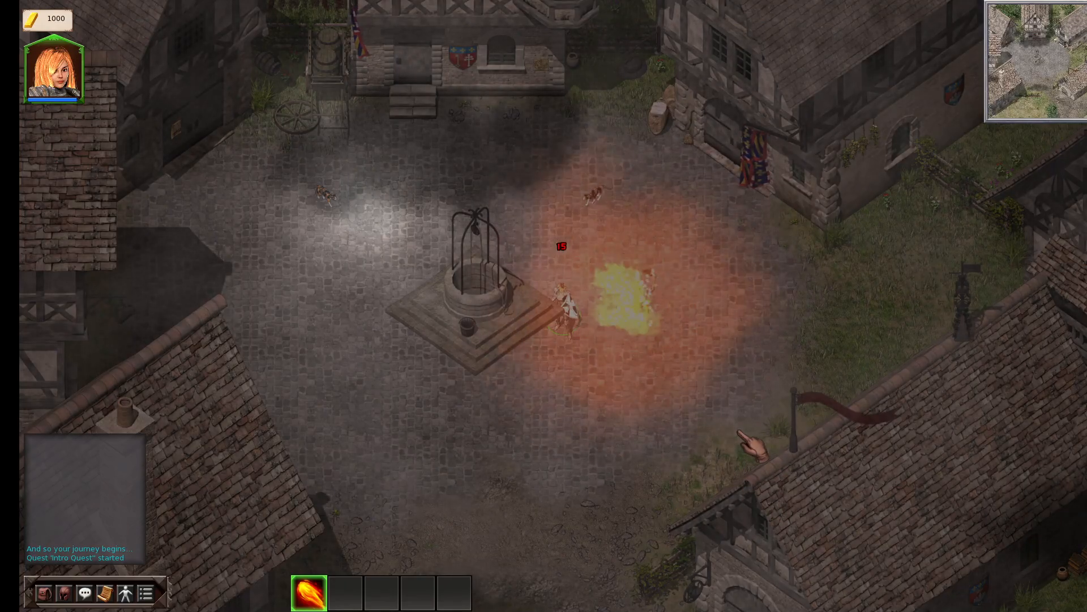
pyautogui.click(591, 433)
pyautogui.press('1')
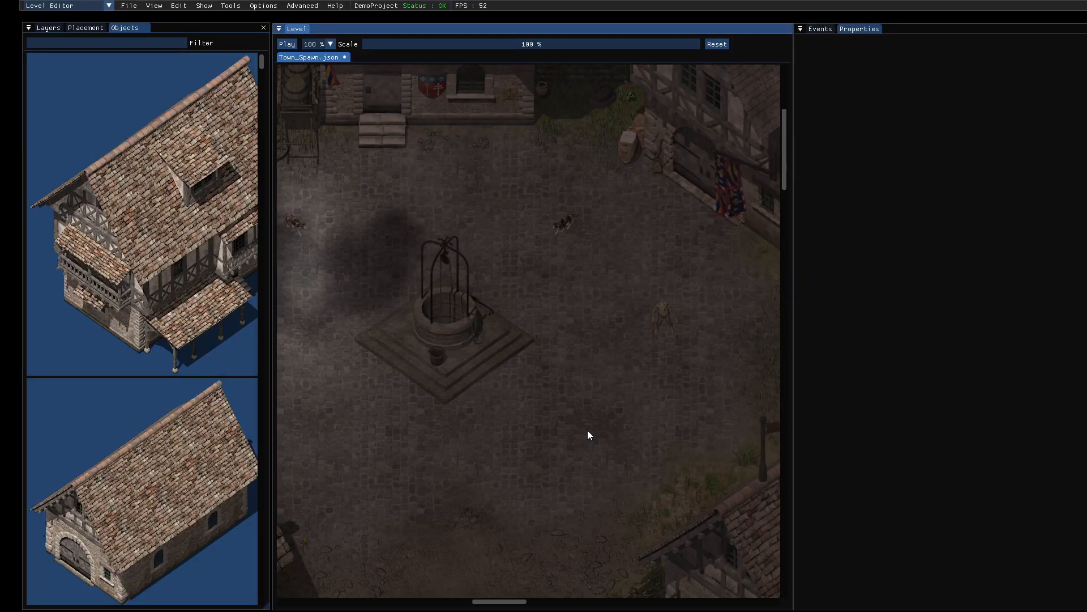
pyautogui.click(94, 7)
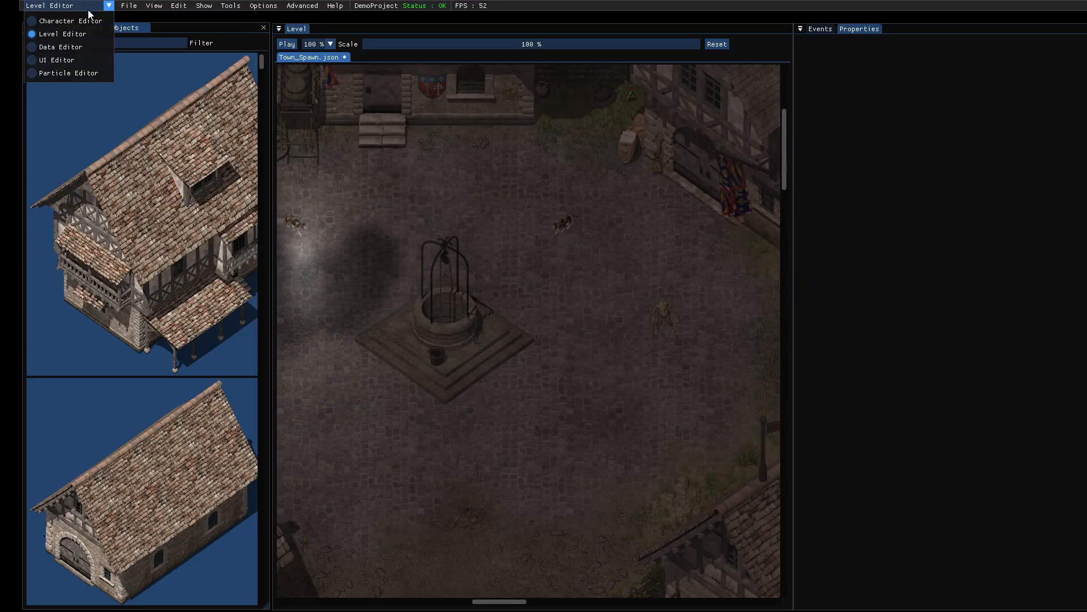
pyautogui.click(72, 22)
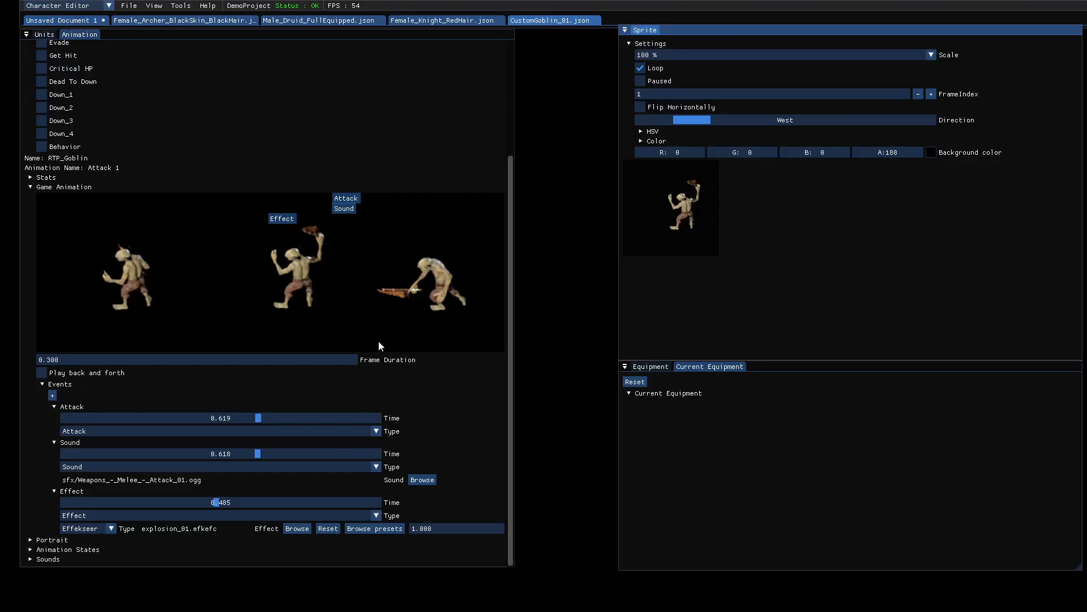